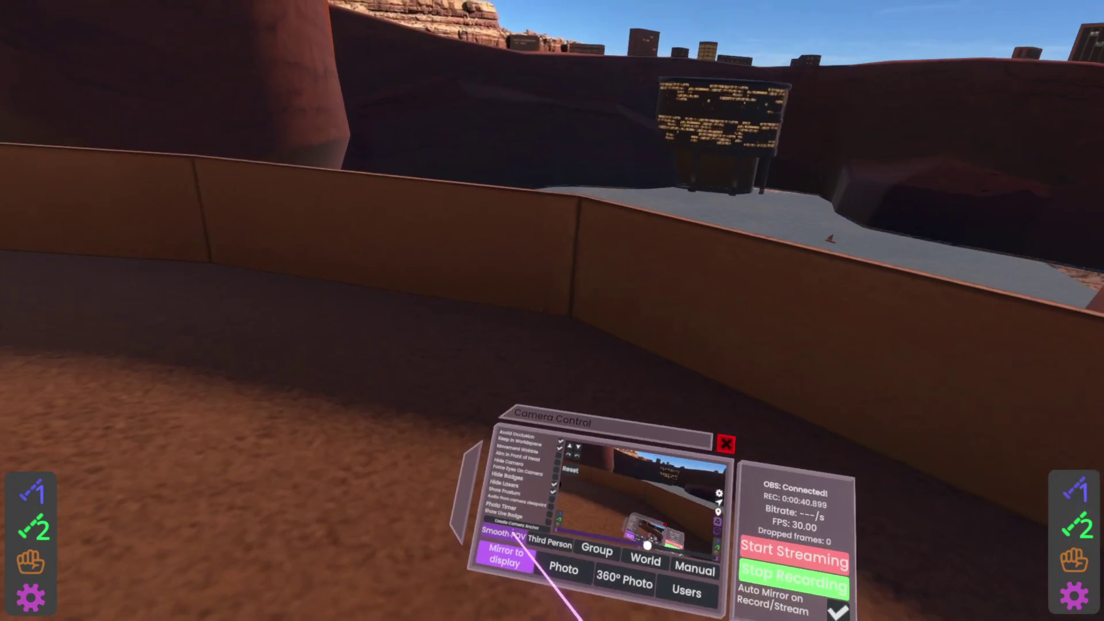
# Spawn a Dev Tool and a Color Tool from the Resonite Essentials Tools folder and return to the world
pyautogui.press('Escape')
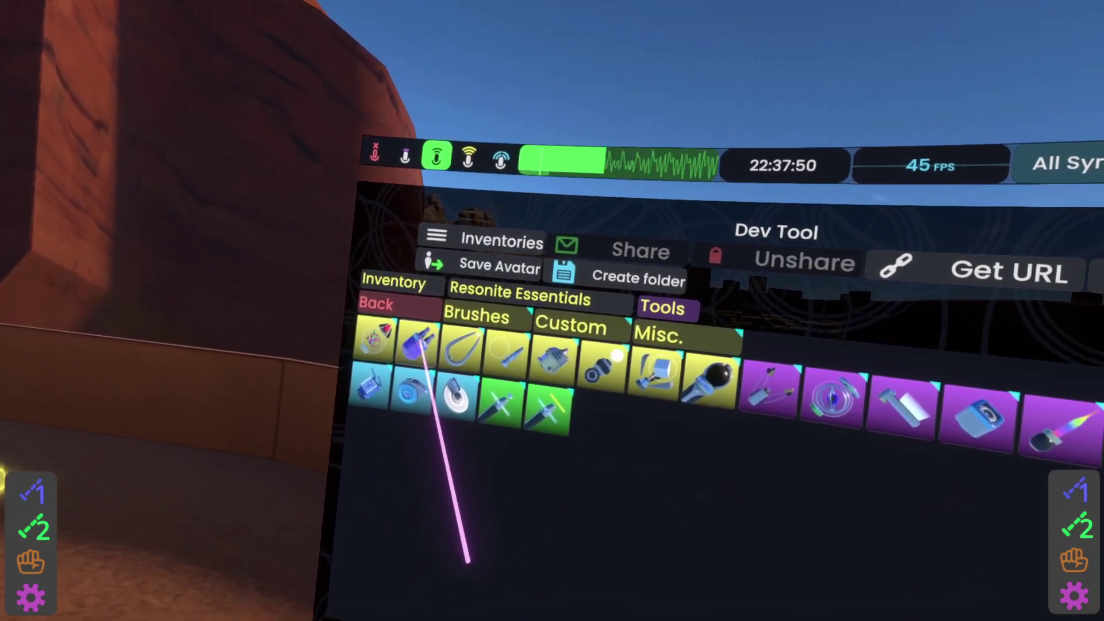
pyautogui.click(459, 324)
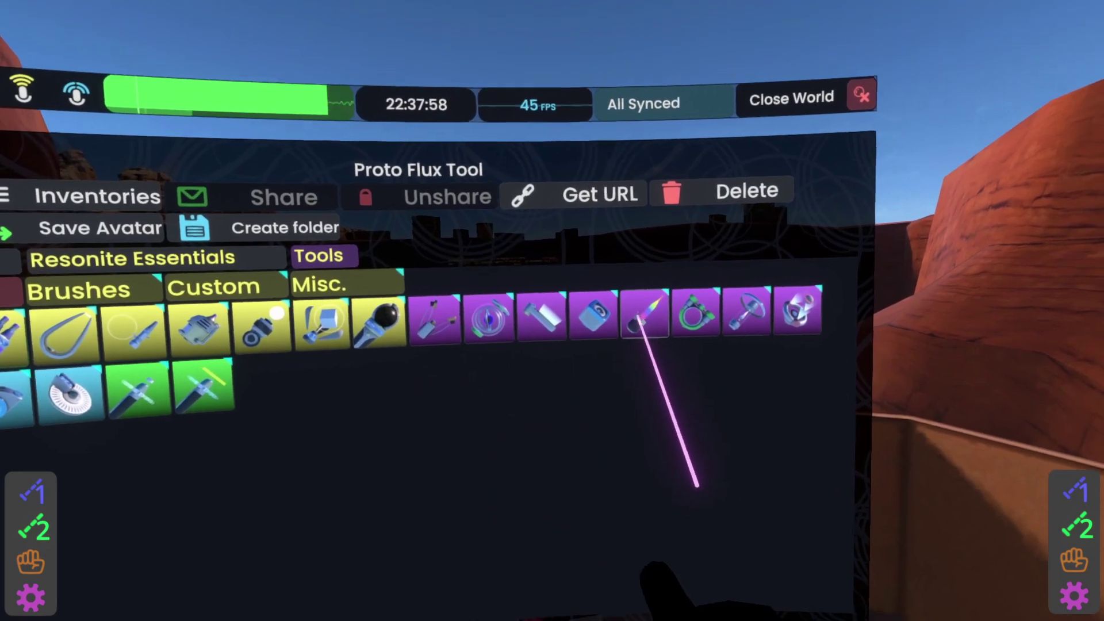
pyautogui.click(641, 328)
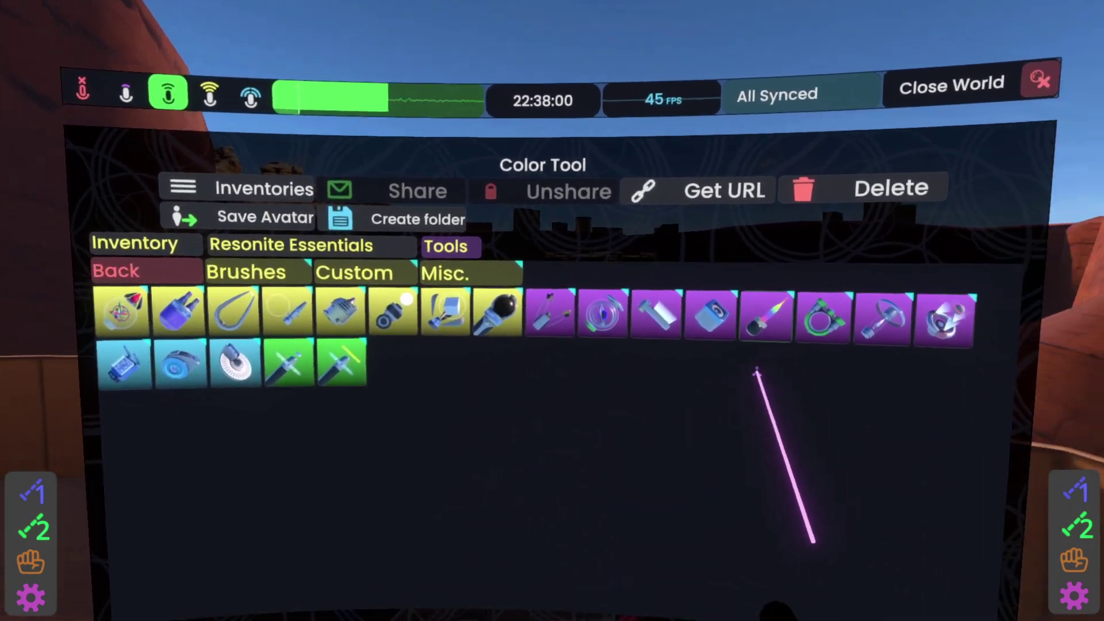
pyautogui.press('Escape')
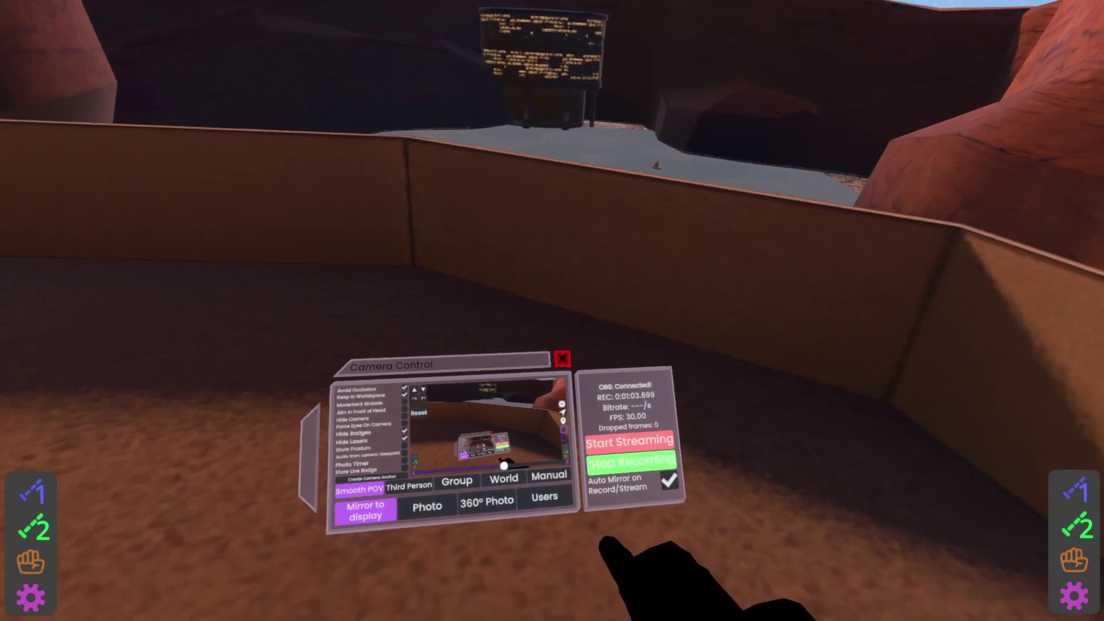
pyautogui.click(578, 415)
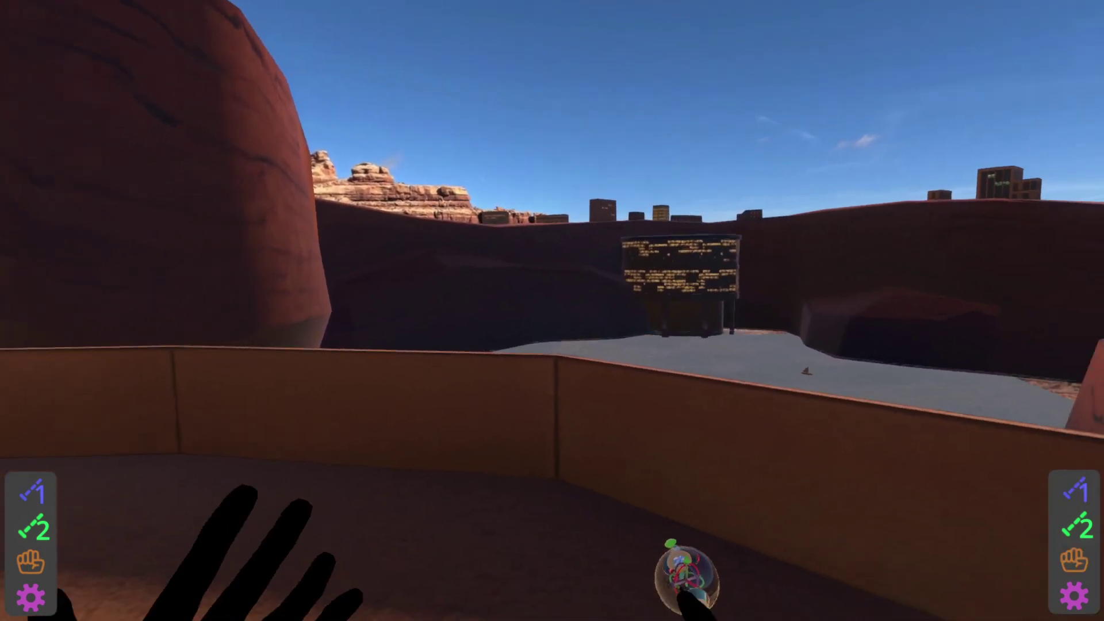
# Create a new box object in front of the avatar and duplicate it so the two boxes stack vertically
pyautogui.press('t')
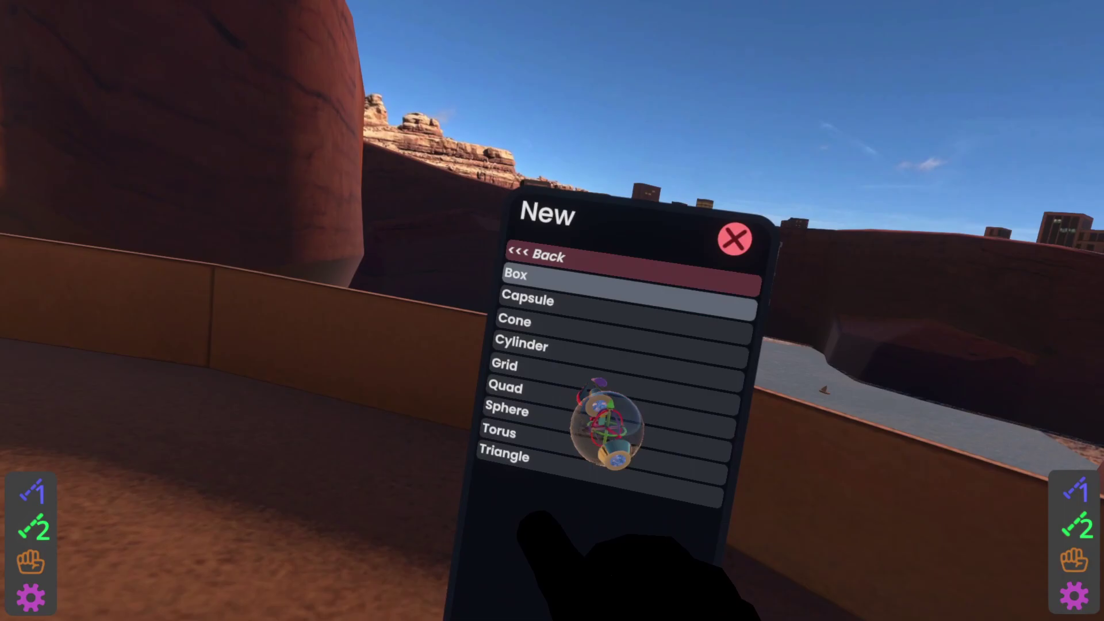
pyautogui.click(575, 282)
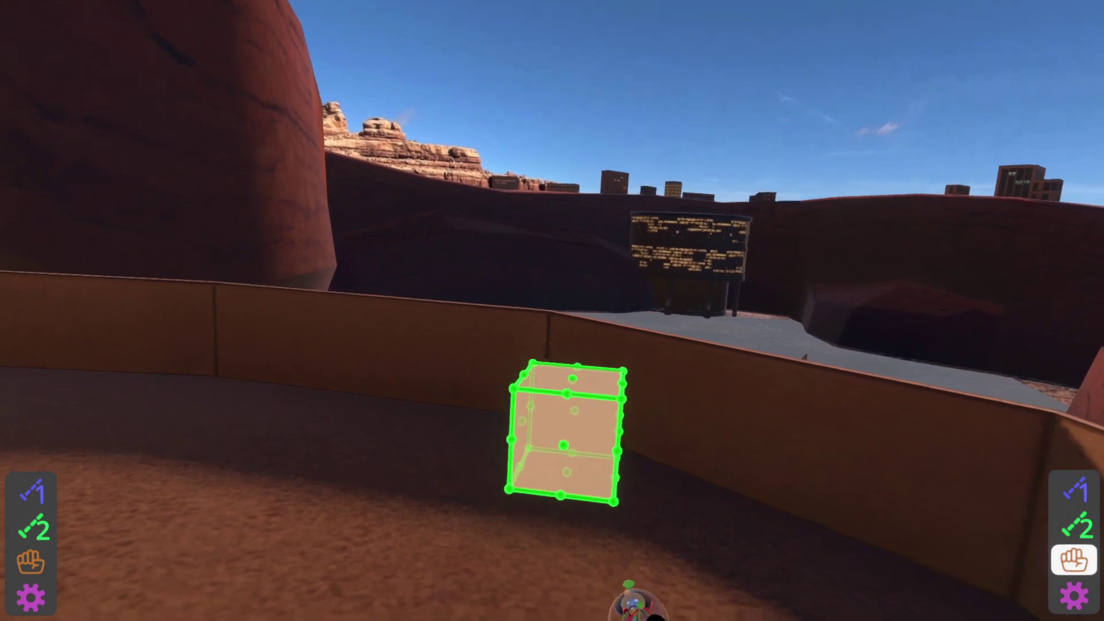
pyautogui.rightClick(615, 530)
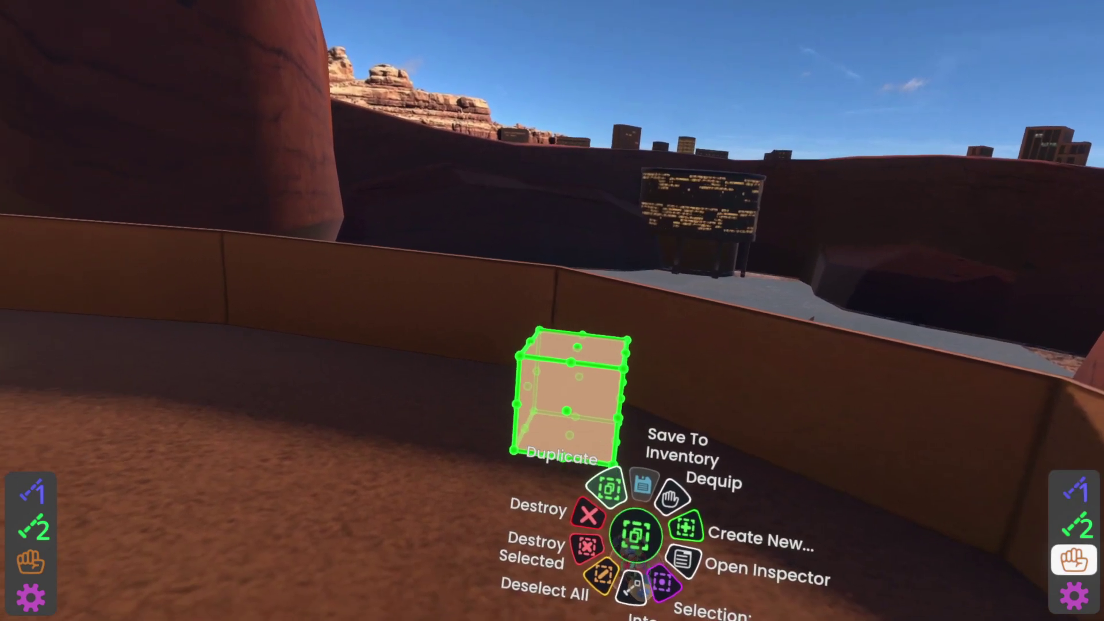
pyautogui.click(575, 459)
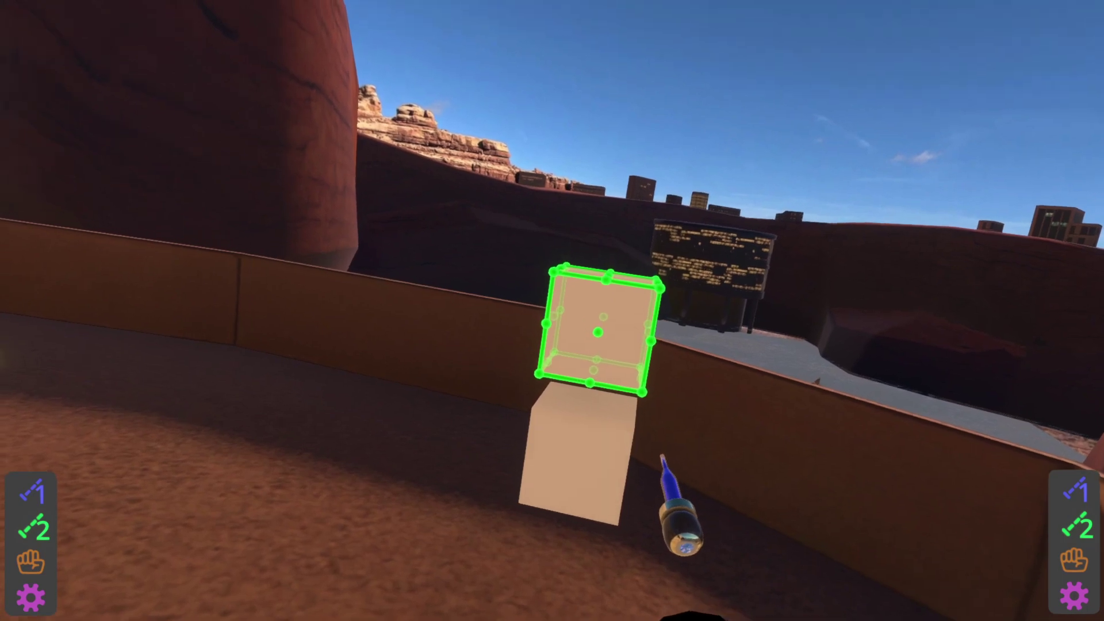
# Paint the upper box blue and the lower box red with the Color Tool, using hue 1.00 for the red
pyautogui.click(664, 449)
pyautogui.rightClick(594, 481)
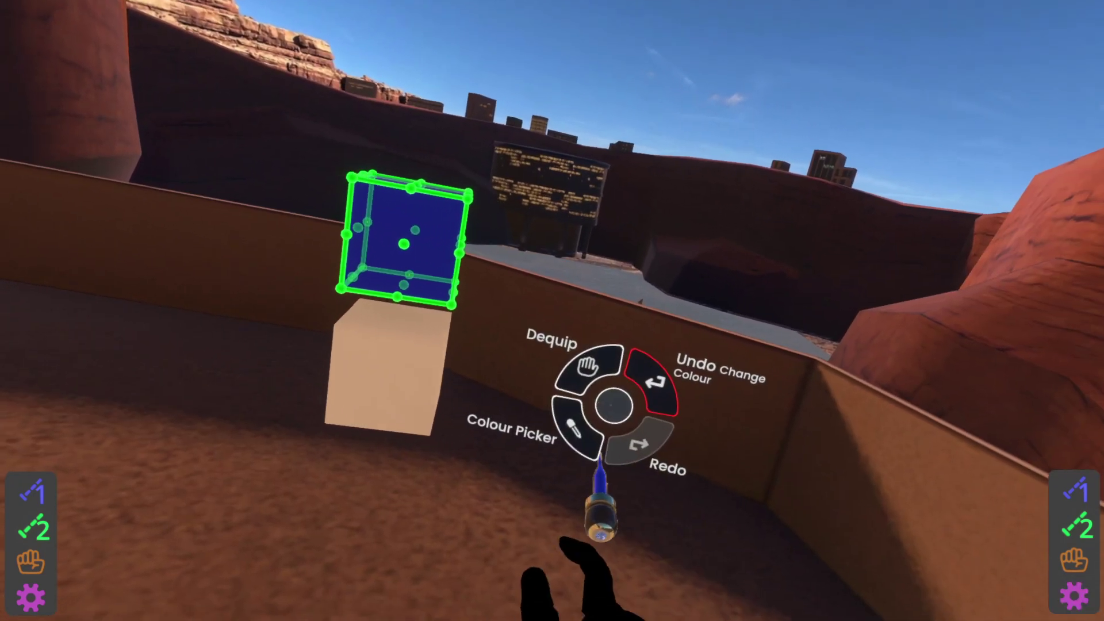
pyautogui.click(580, 437)
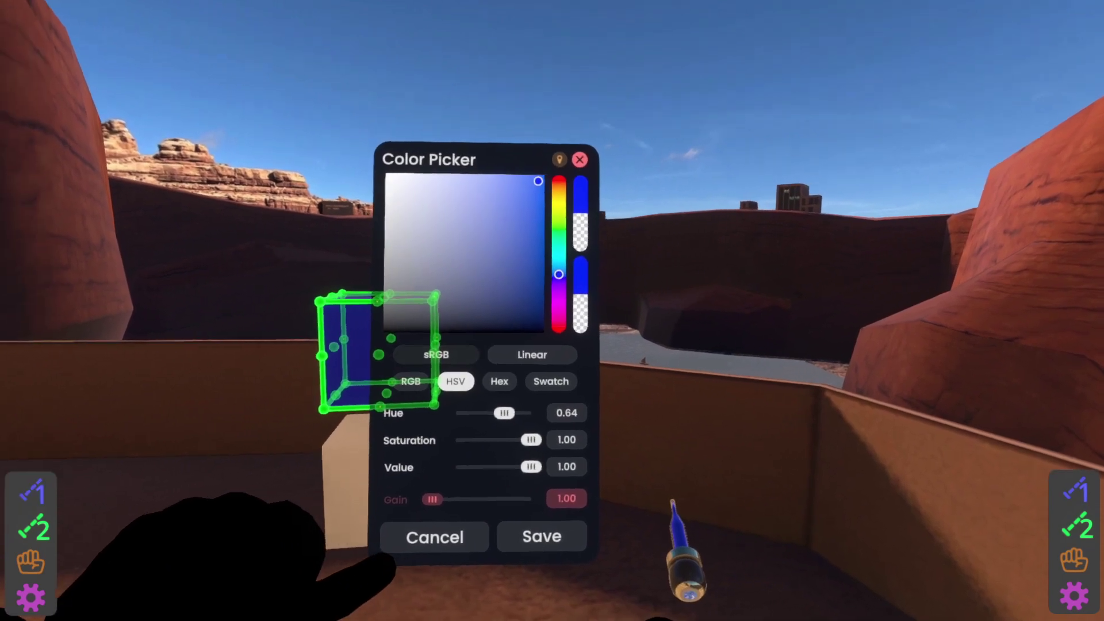
pyautogui.click(407, 361)
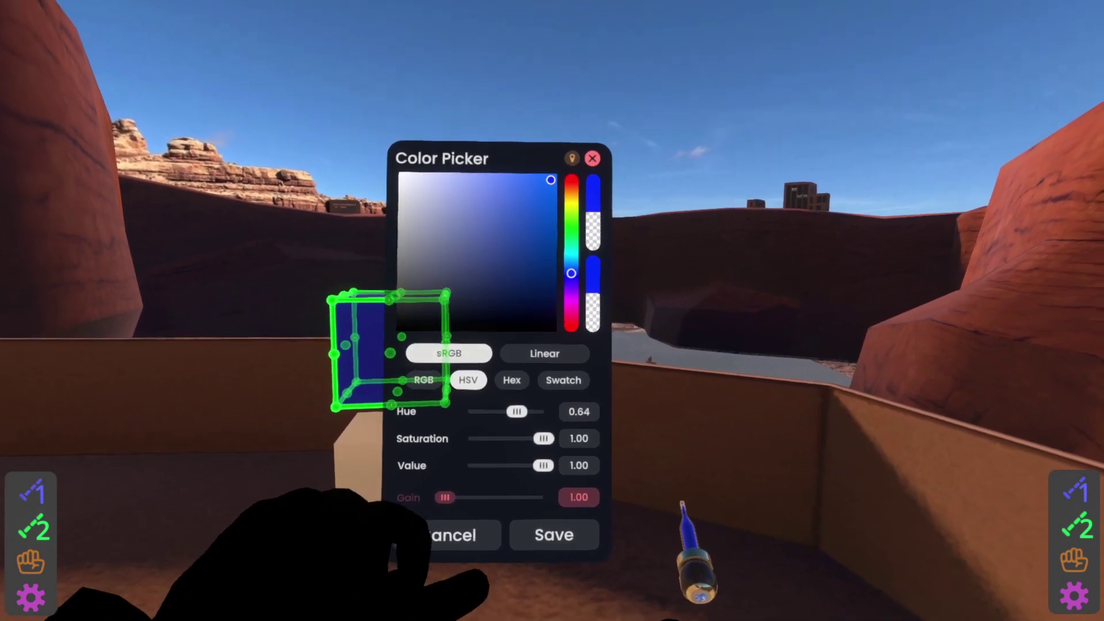
pyautogui.moveTo(545, 265); pyautogui.dragTo(537, 319)
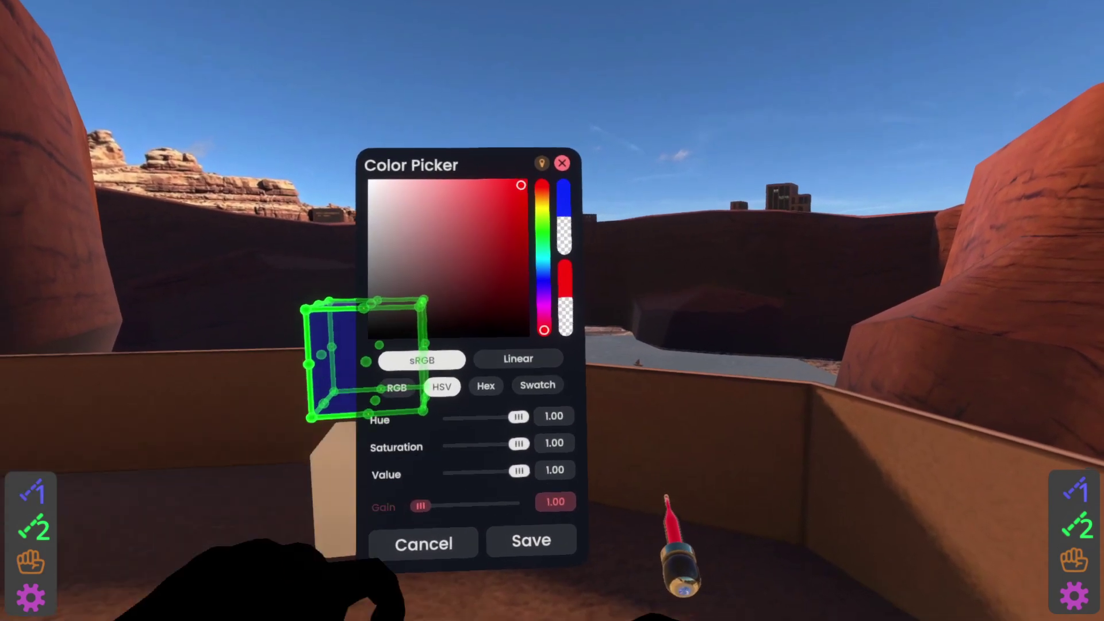
pyautogui.click(531, 526)
pyautogui.click(391, 454)
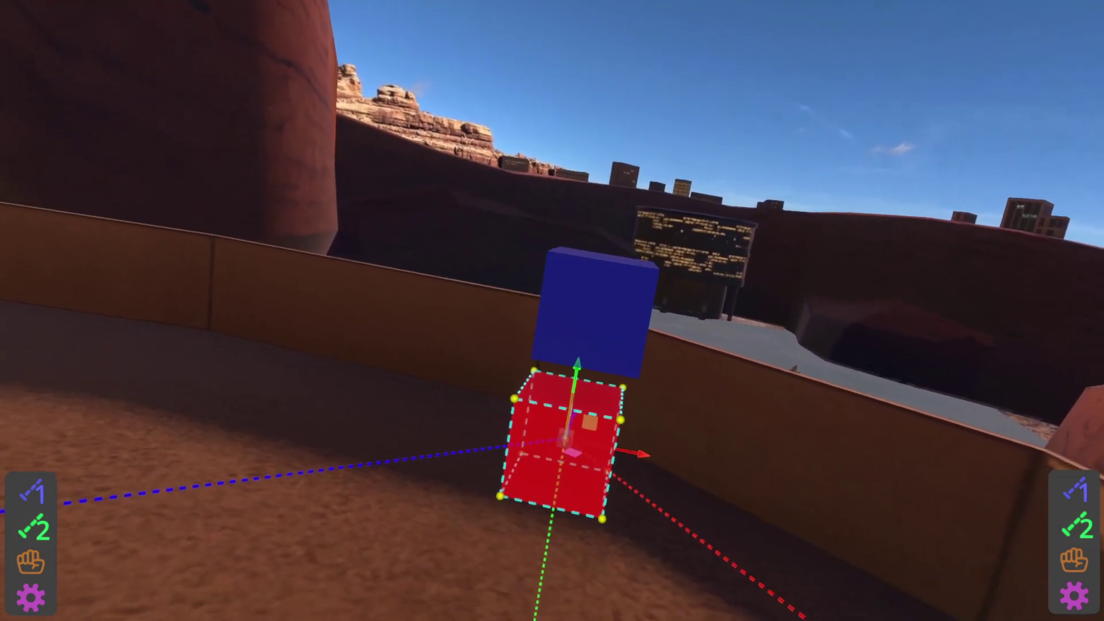
# Select the red and the blue box and open a scene inspector for each, placed beside the boxes
pyautogui.click(481, 475)
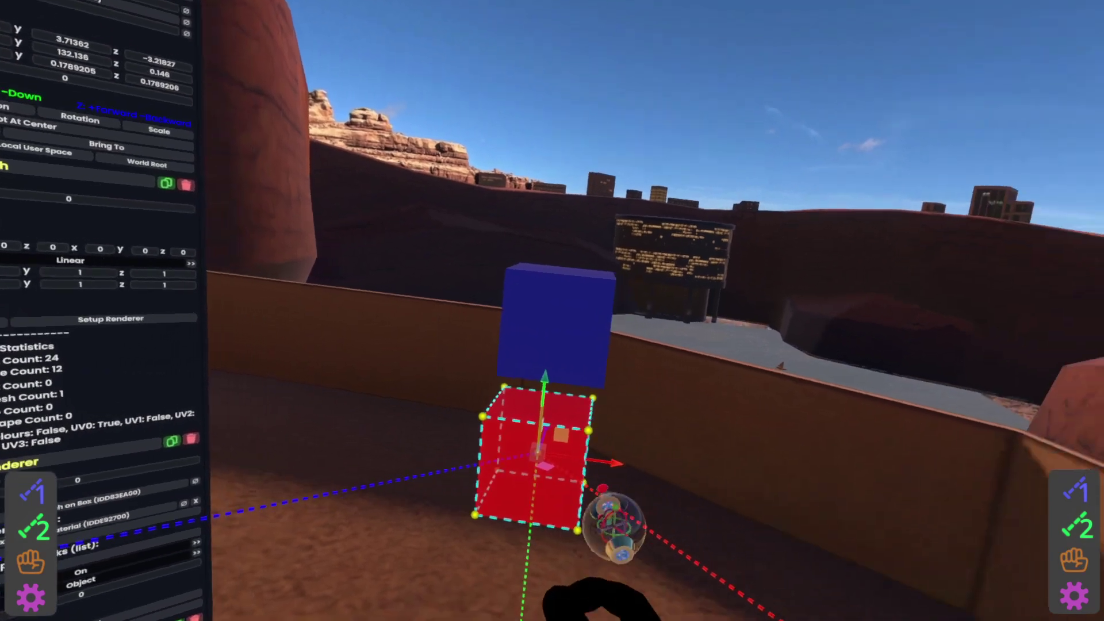
pyautogui.click(512, 339)
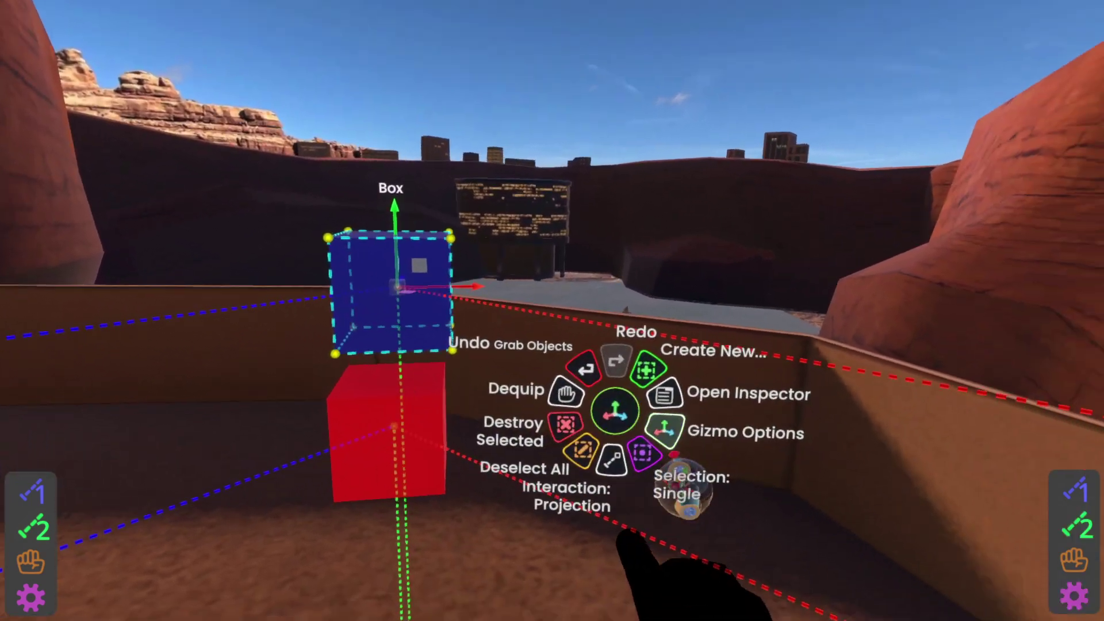
pyautogui.click(668, 394)
pyautogui.moveTo(583, 526); pyautogui.dragTo(732, 480)
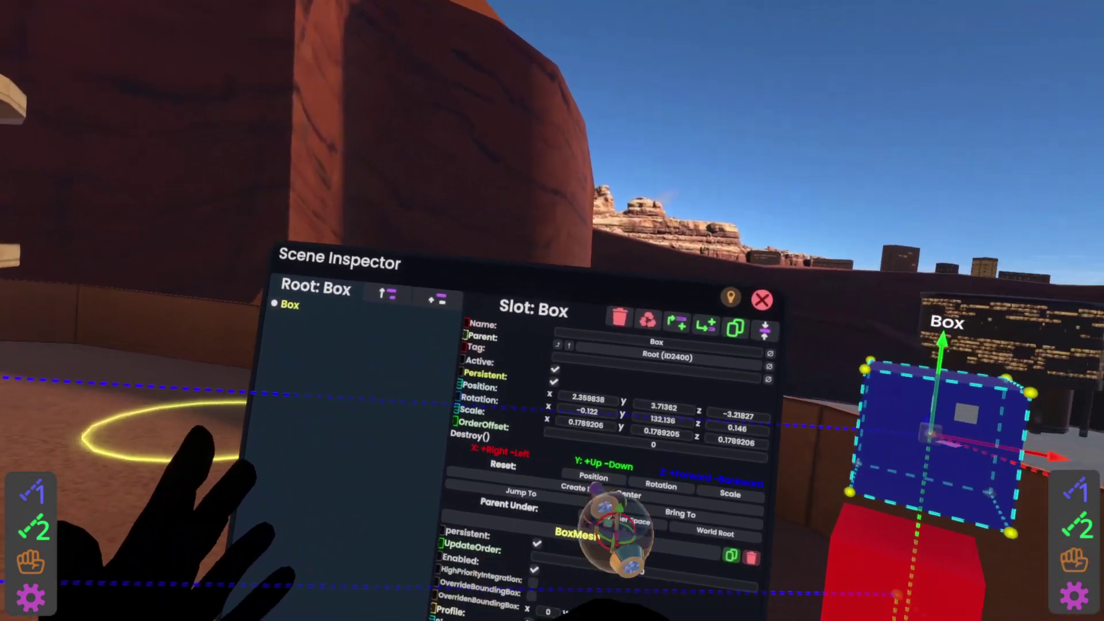
# Rename the red box's slot to Red and the blue box's slot to Blue
pyautogui.press('BackSpace')
pyautogui.press('BackSpace')
pyautogui.press('BackSpace')
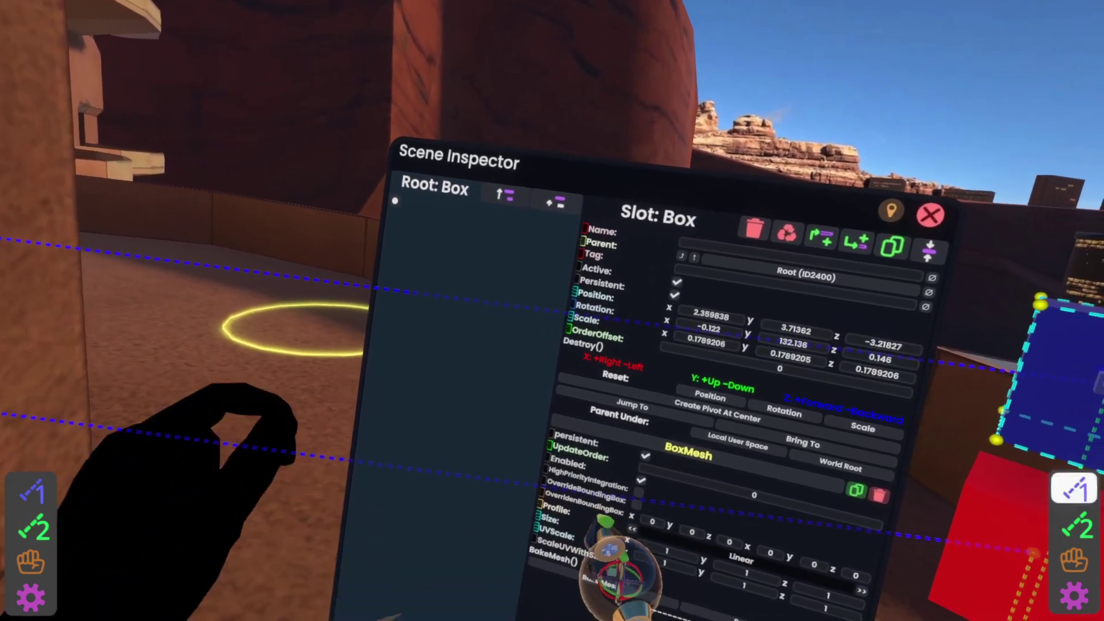
pyautogui.write('Red')
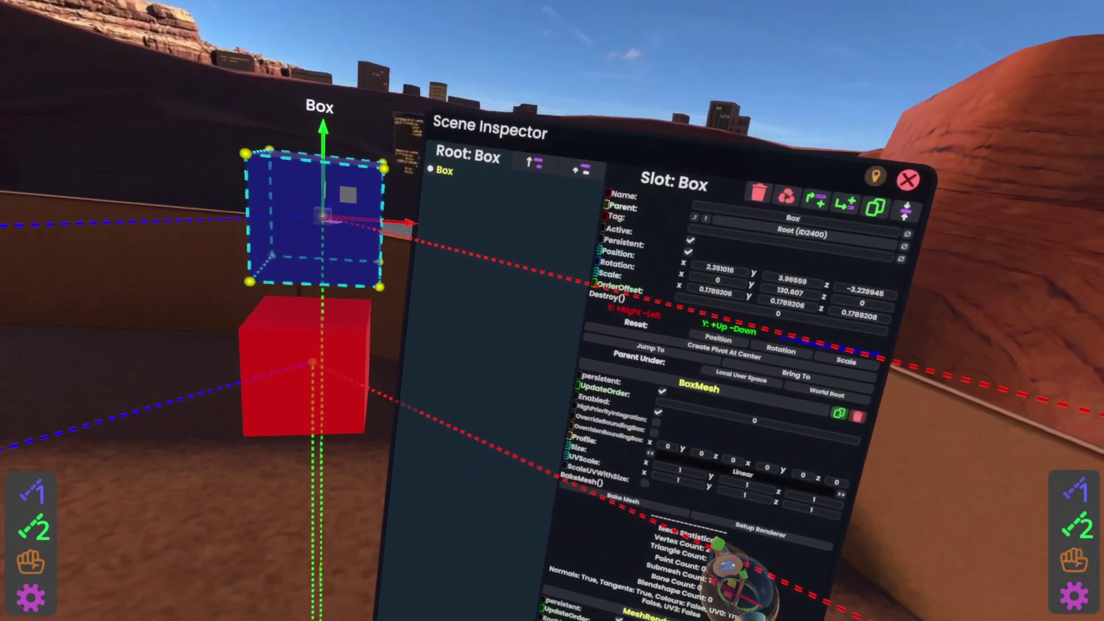
pyautogui.press('BackSpace')
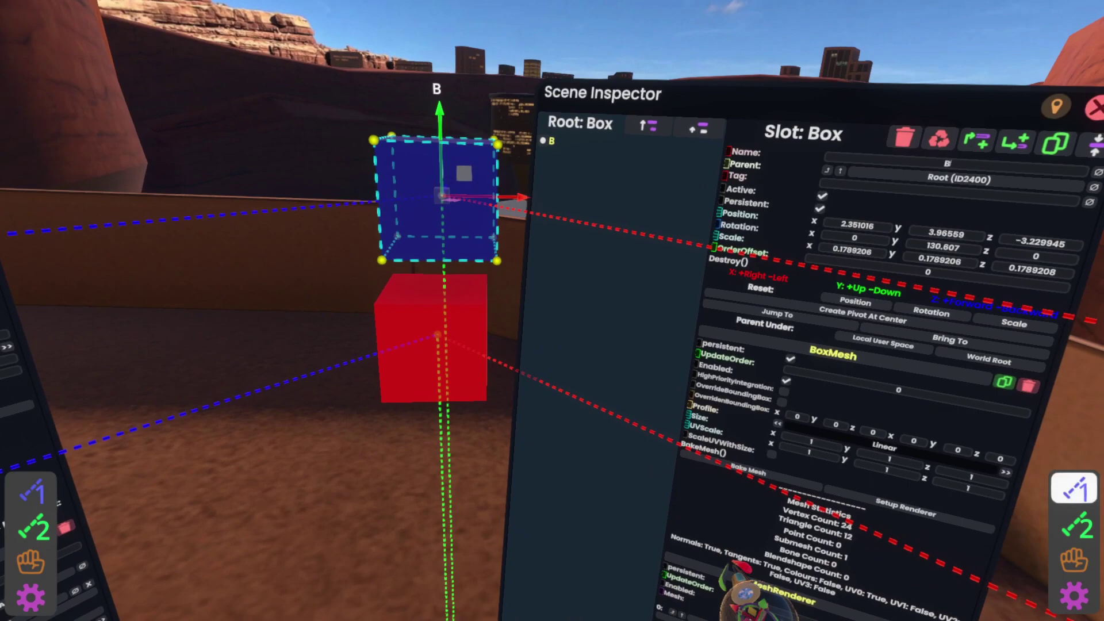
pyautogui.write('lue')
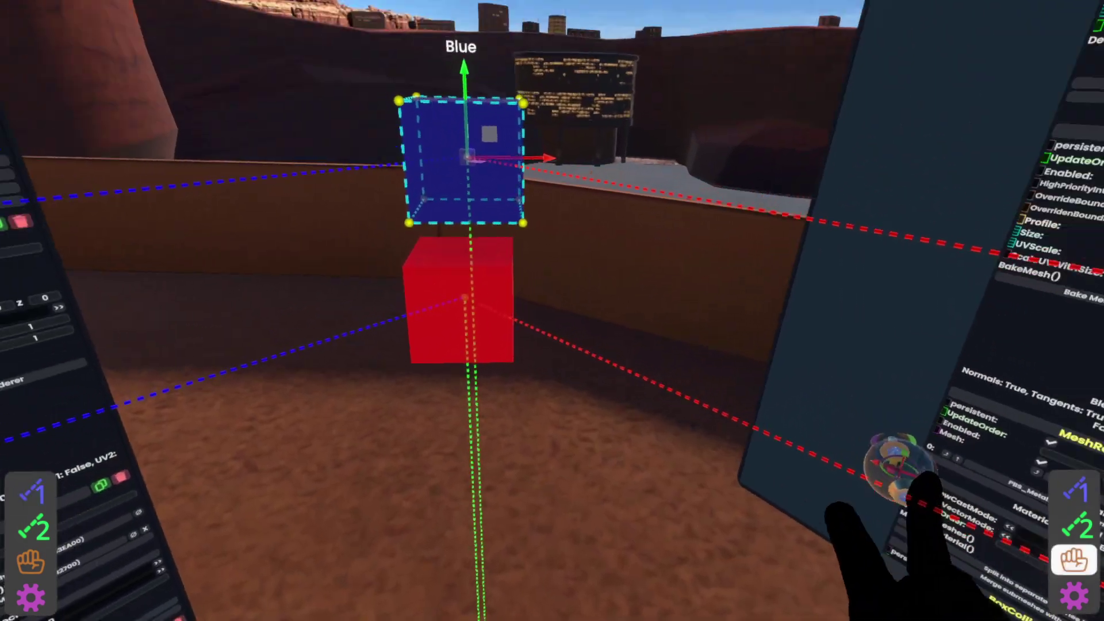
# Select the Blue slot nested under Red in the hierarchy and insert a new parent slot above it
pyautogui.moveTo(926, 480); pyautogui.dragTo(551, 618)
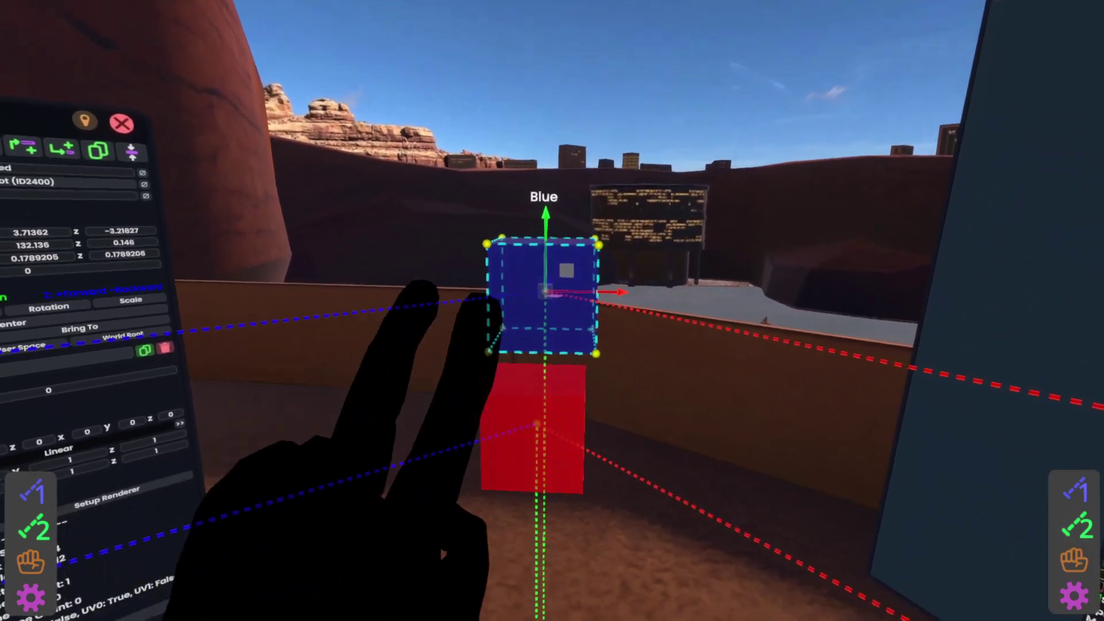
pyautogui.press('t')
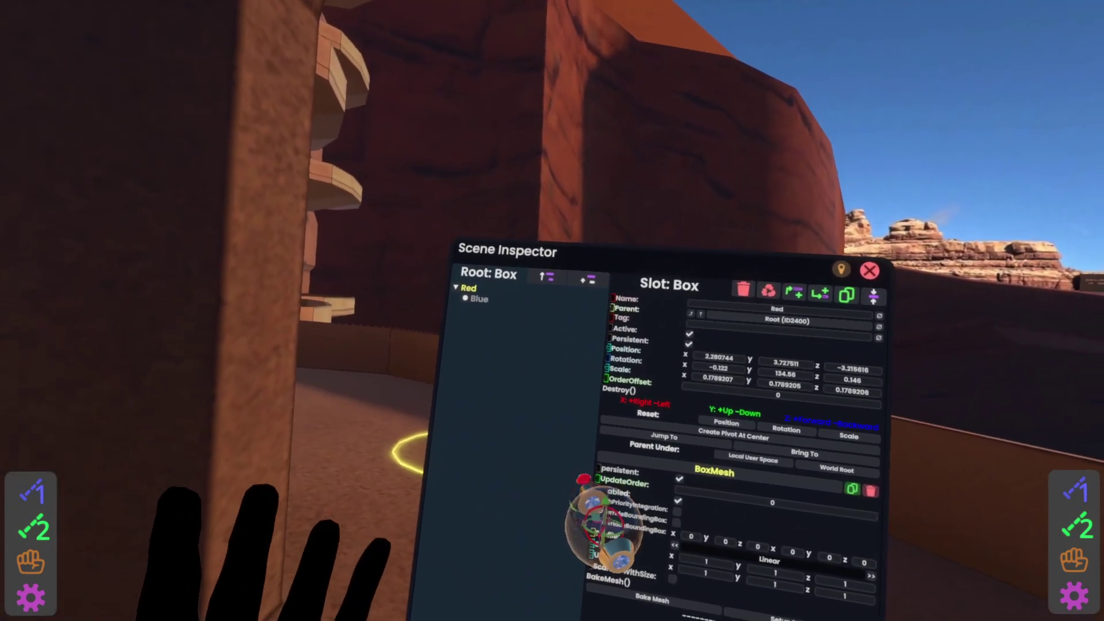
pyautogui.click(482, 303)
pyautogui.click(492, 290)
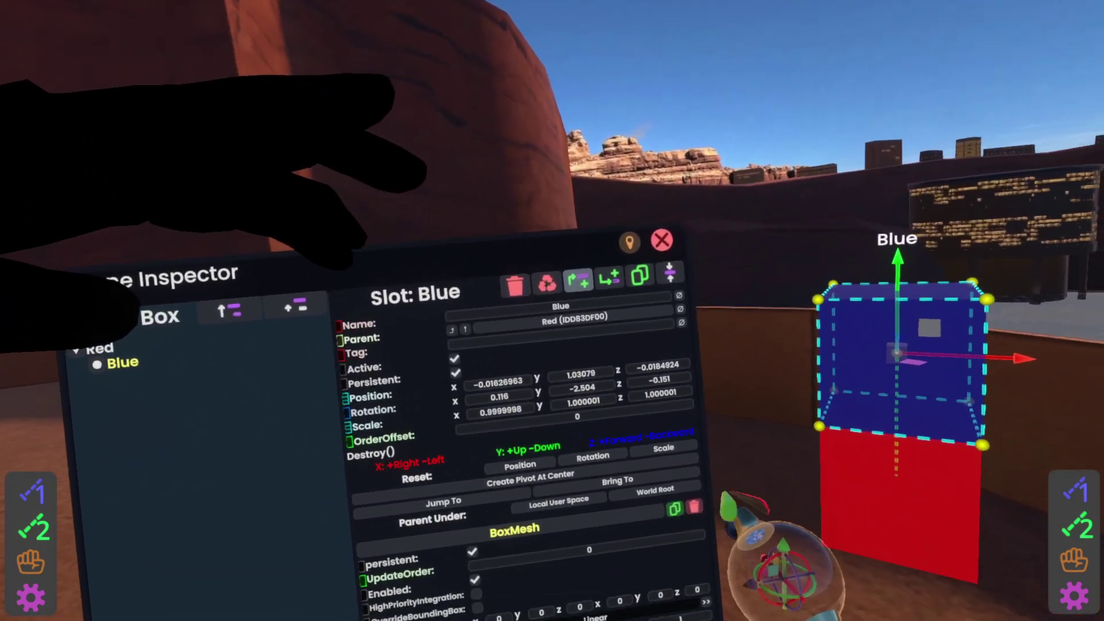
pyautogui.click(579, 278)
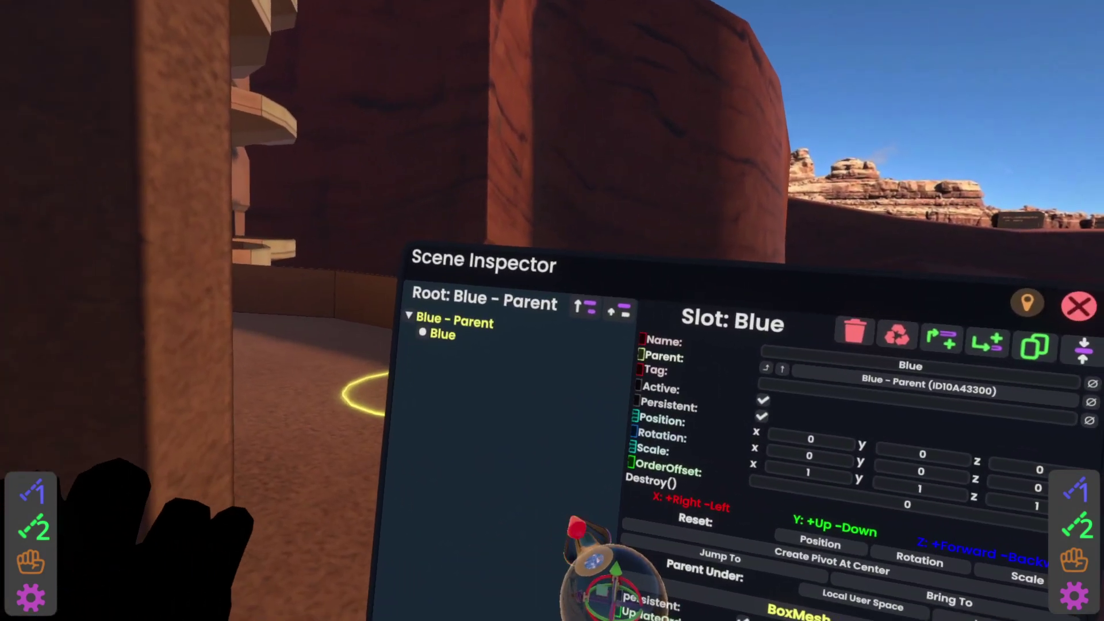
# Select Blue's new parent slot and rename it Snap target
pyautogui.click(454, 321)
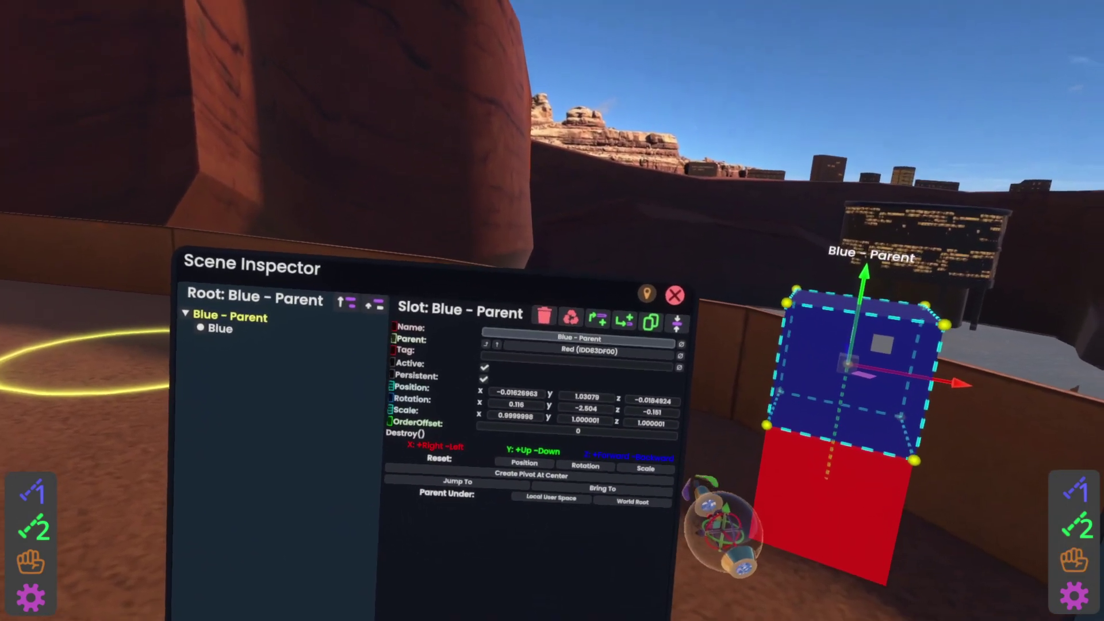
pyautogui.click(603, 326)
pyautogui.press('BackSpace')
pyautogui.press('BackSpace')
pyautogui.press('BackSpace')
pyautogui.press('BackSpace')
pyautogui.press('BackSpace')
pyautogui.press('BackSpace')
pyautogui.press('BackSpace')
pyautogui.press('BackSpace')
pyautogui.press('BackSpace')
pyautogui.press('BackSpace')
pyautogui.press('BackSpace')
pyautogui.press('BackSpace')
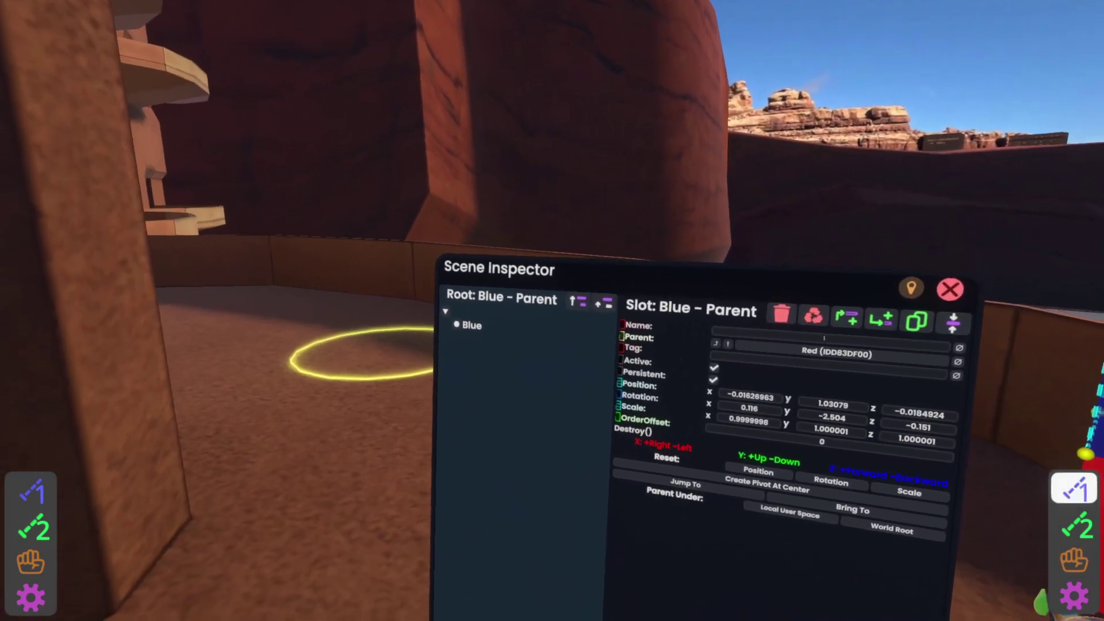
pyautogui.write('Snap')
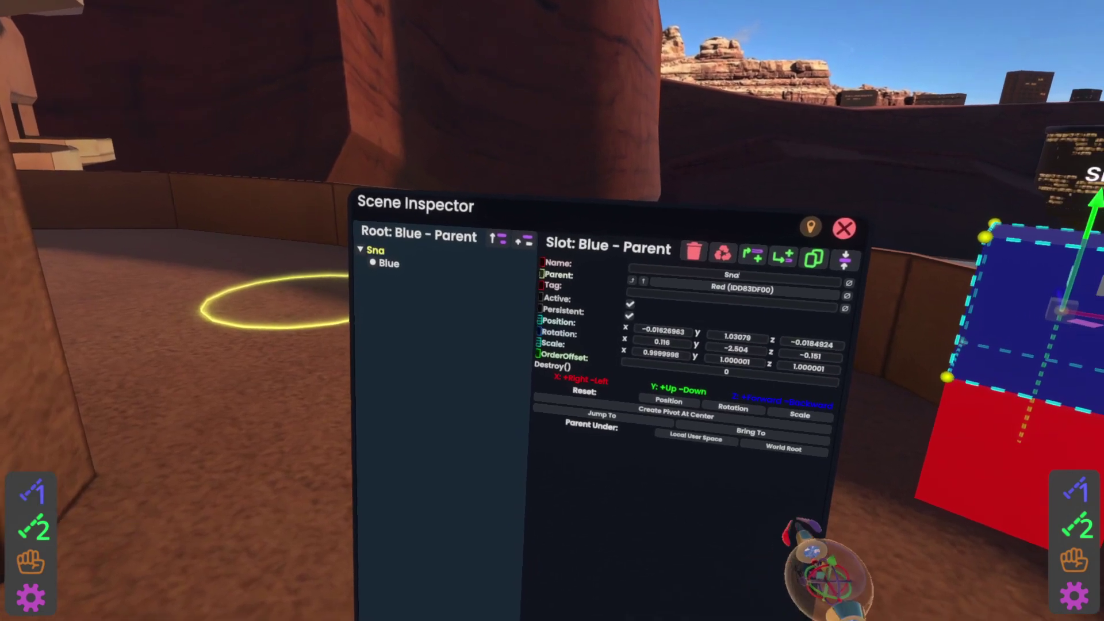
pyautogui.write(' target')
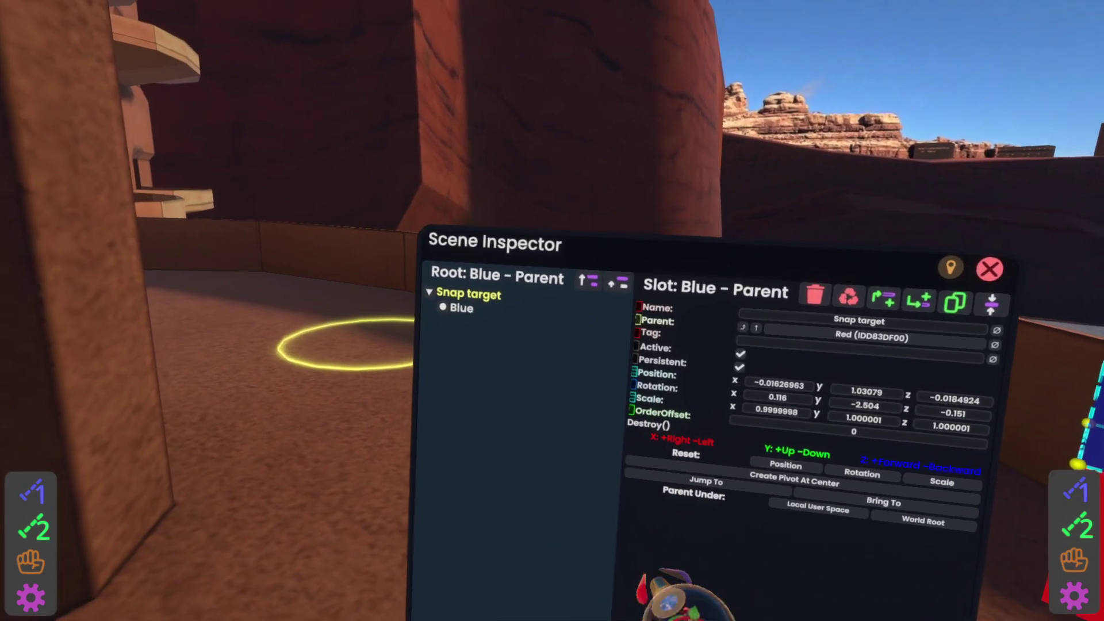
# Root the inspector hierarchy at Red and attach a SnapTarget interaction component to the Snap target slot
pyautogui.click(533, 244)
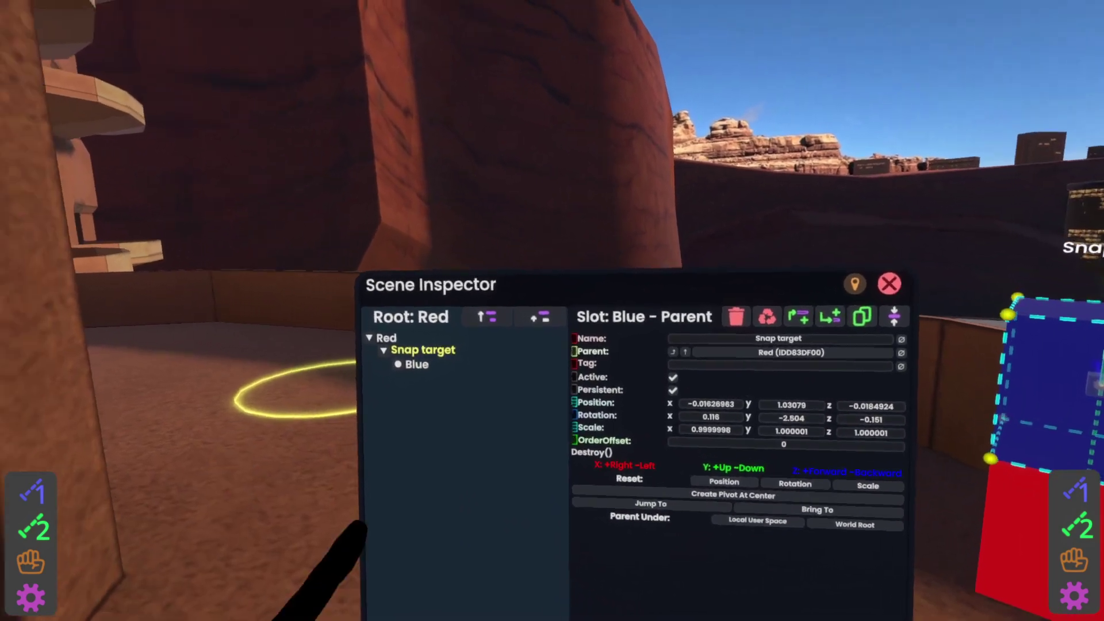
pyautogui.moveTo(364, 521); pyautogui.dragTo(213, 172)
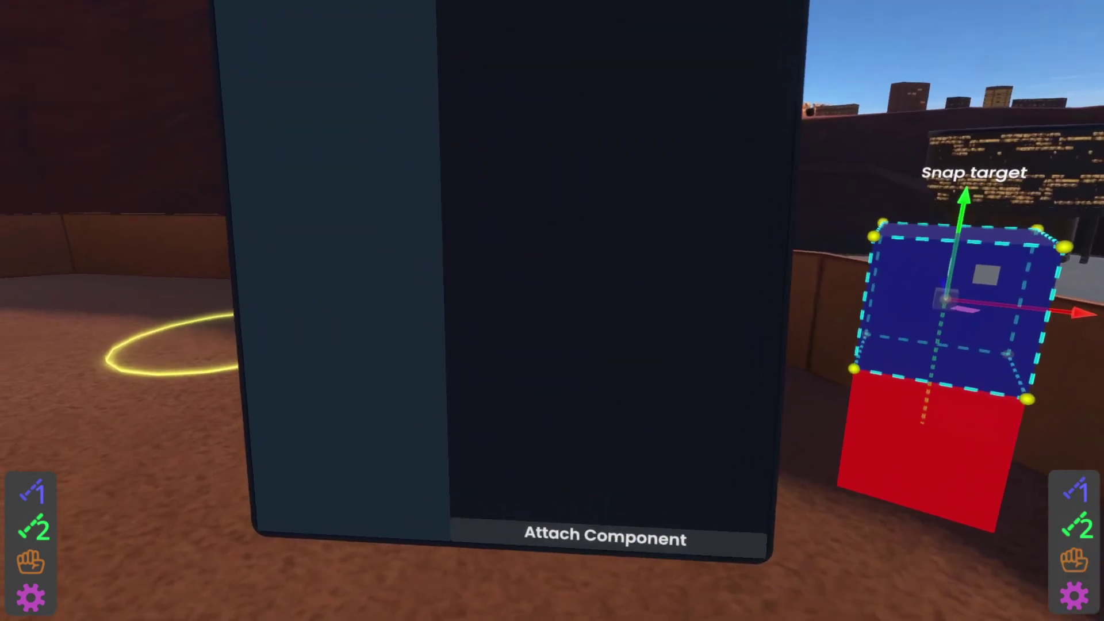
pyautogui.click(631, 530)
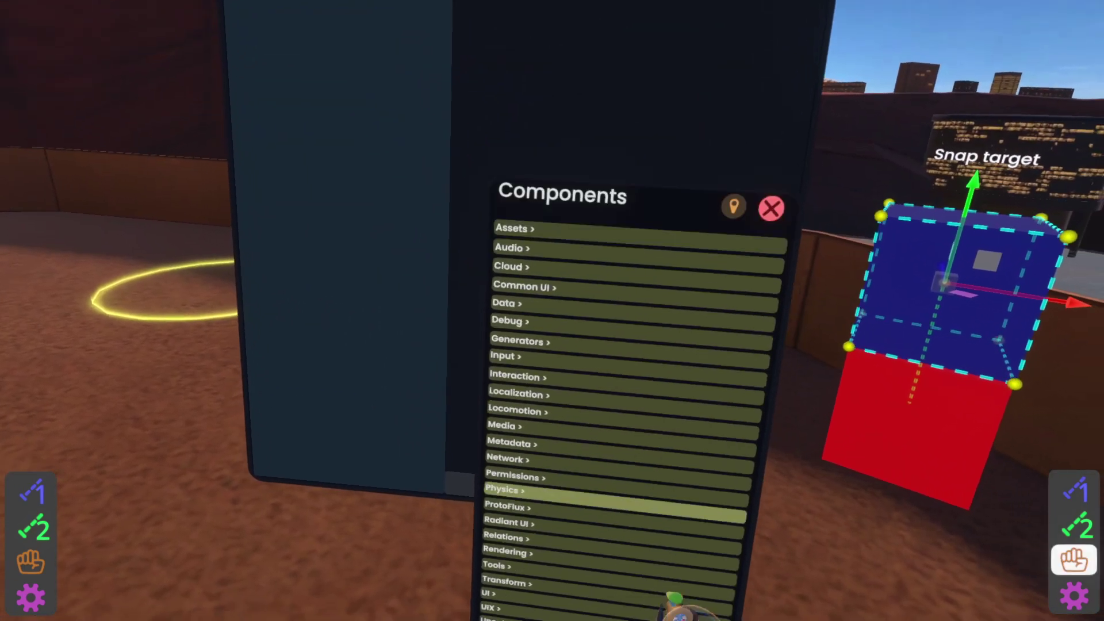
pyautogui.moveTo(655, 500); pyautogui.dragTo(679, 339)
pyautogui.click(633, 469)
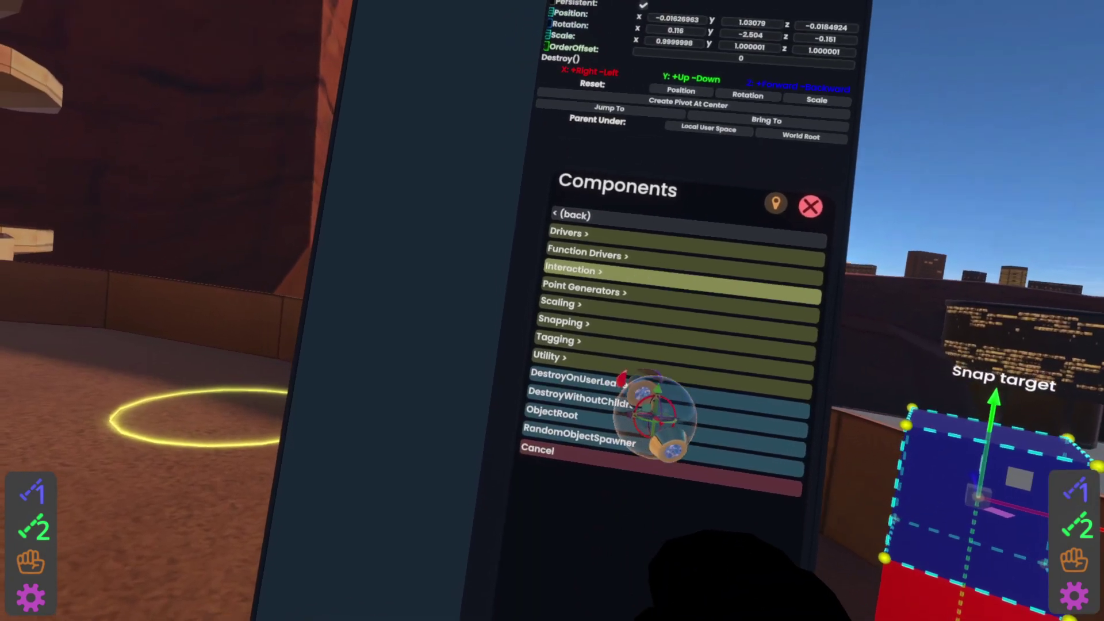
pyautogui.click(610, 262)
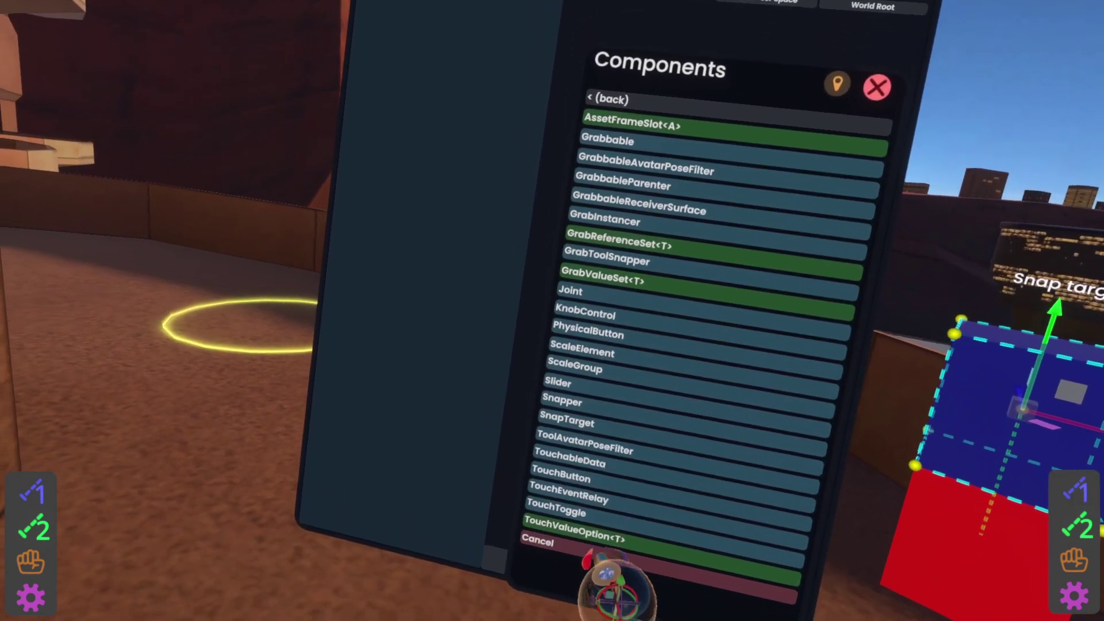
pyautogui.click(575, 422)
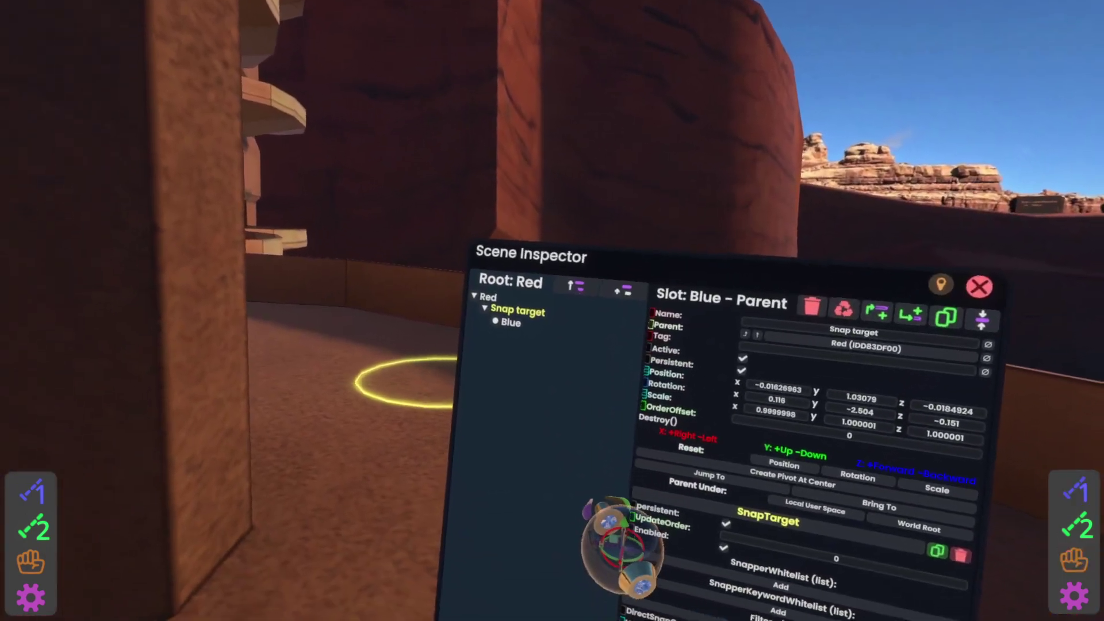
# Open a separate inspector for the Blue slot and attach a Snapper component to it
pyautogui.moveTo(510, 323)
pyautogui.mouseDown()
pyautogui.moveTo(564, 434)
pyautogui.moveTo(591, 345)
pyautogui.moveTo(505, 336)
pyautogui.mouseUp()
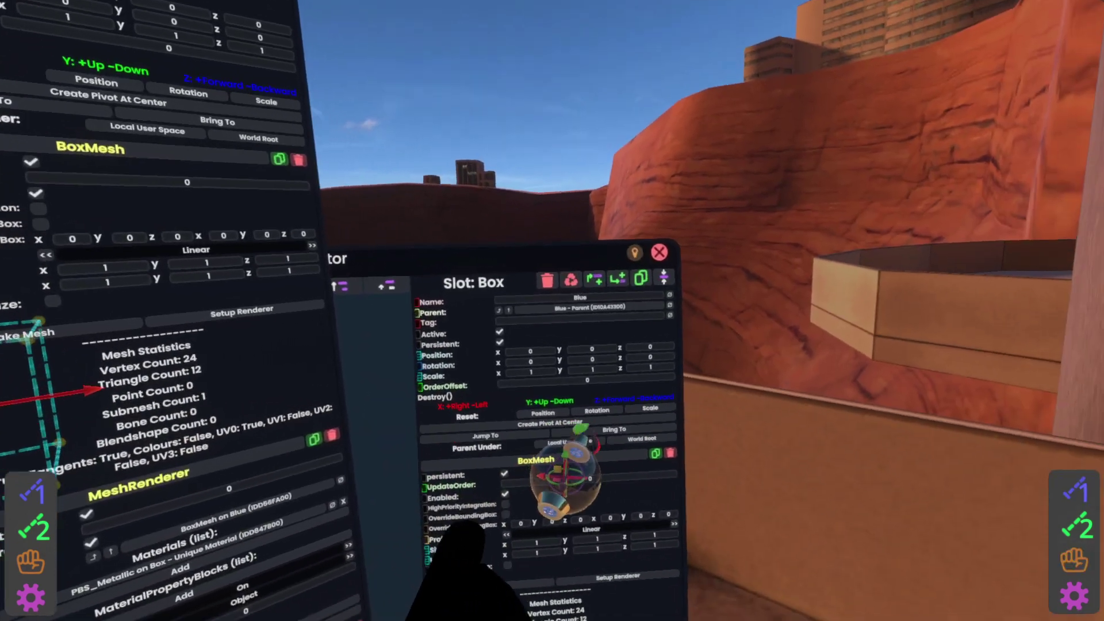
pyautogui.click(650, 253)
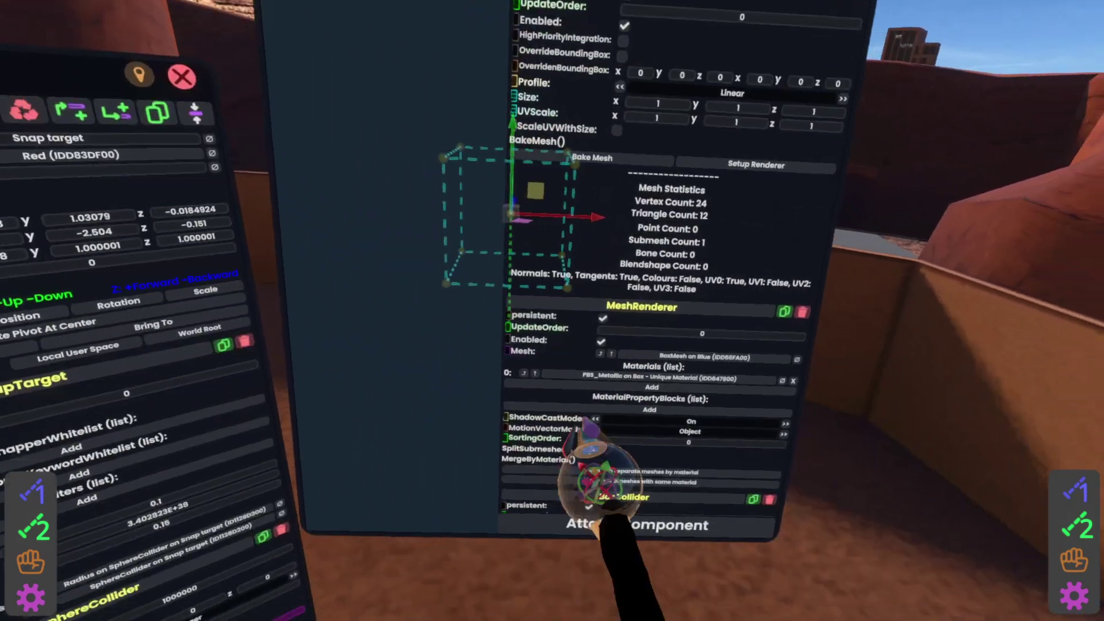
pyautogui.press('t')
pyautogui.click(554, 362)
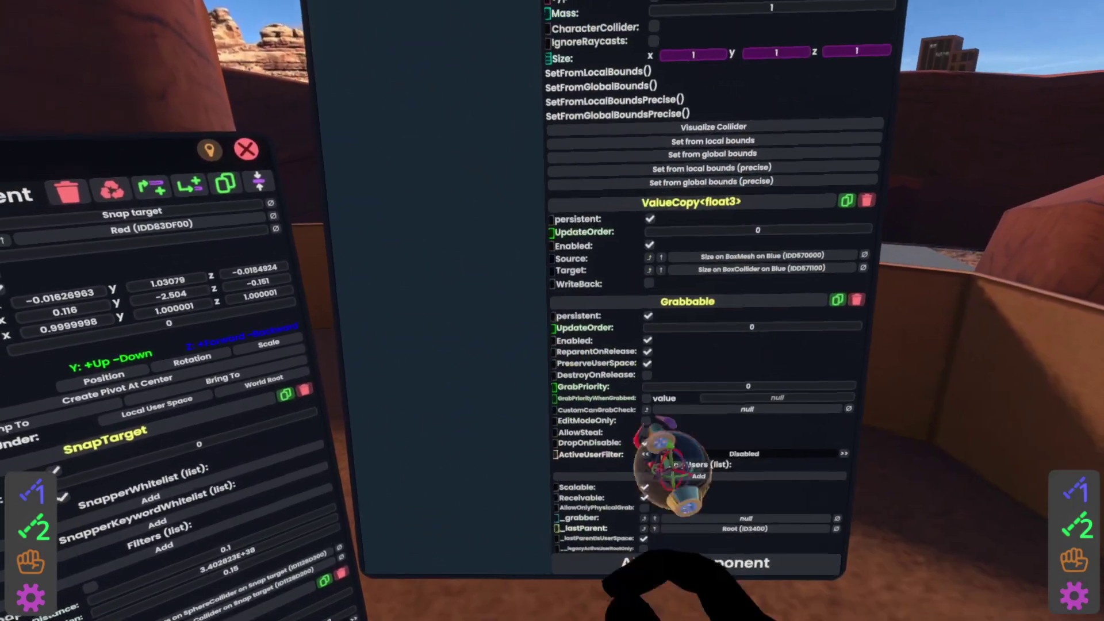
pyautogui.click(552, 311)
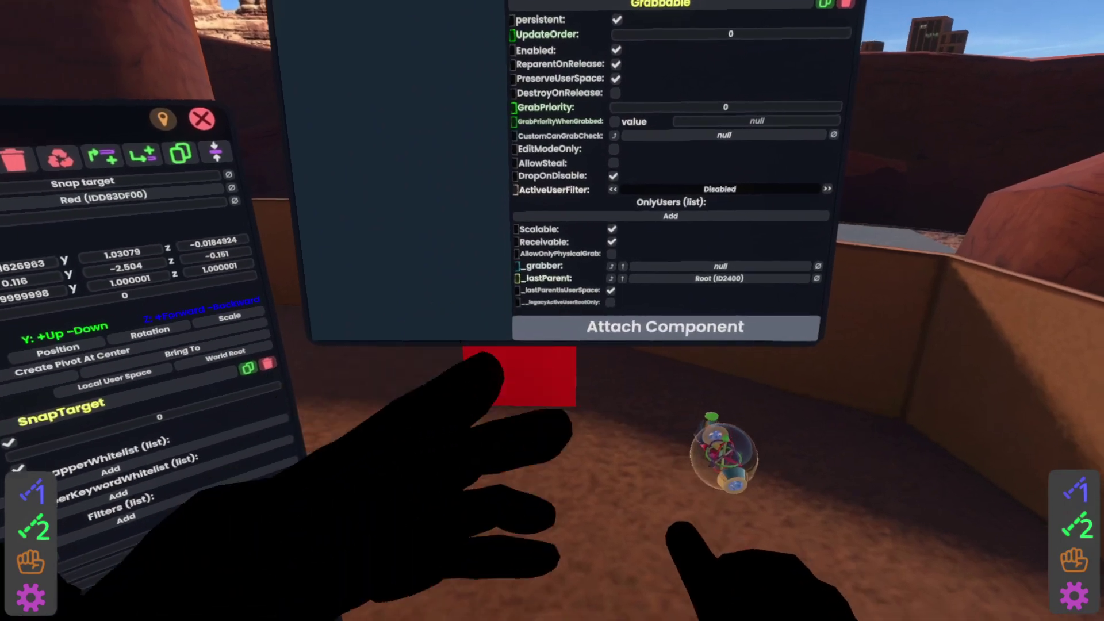
pyautogui.click(664, 327)
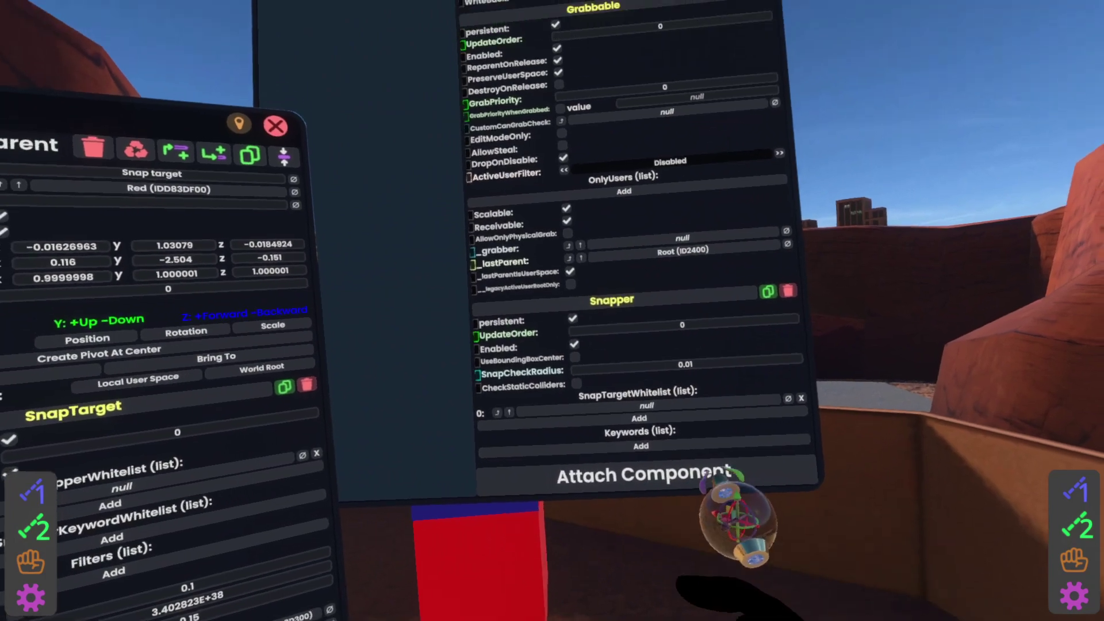
# Whitelist Blue's Snapper and the Snap target's SnapTarget in each other's components, and test by pulling the blue box off the red box
pyautogui.moveTo(605, 281); pyautogui.dragTo(657, 457)
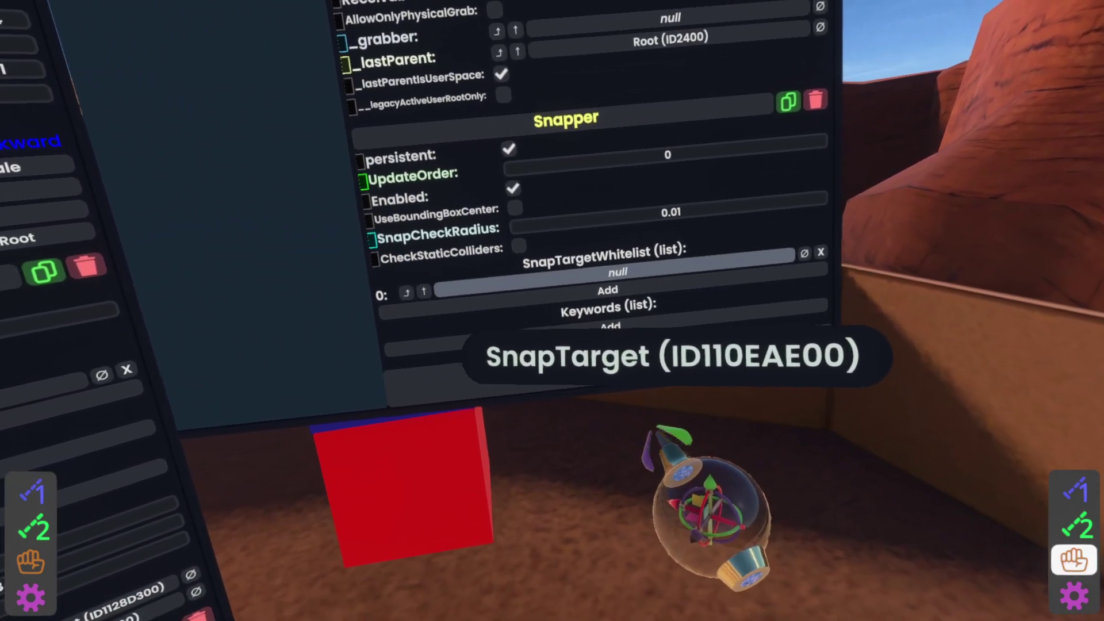
pyautogui.click(618, 272)
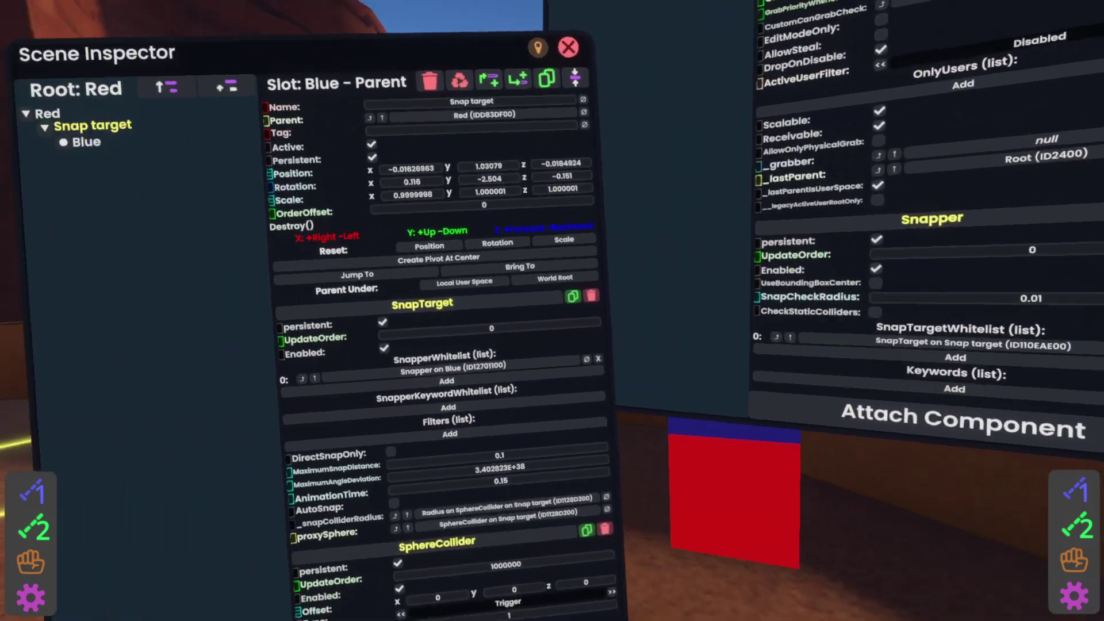
pyautogui.moveTo(869, 560); pyautogui.dragTo(1095, 523)
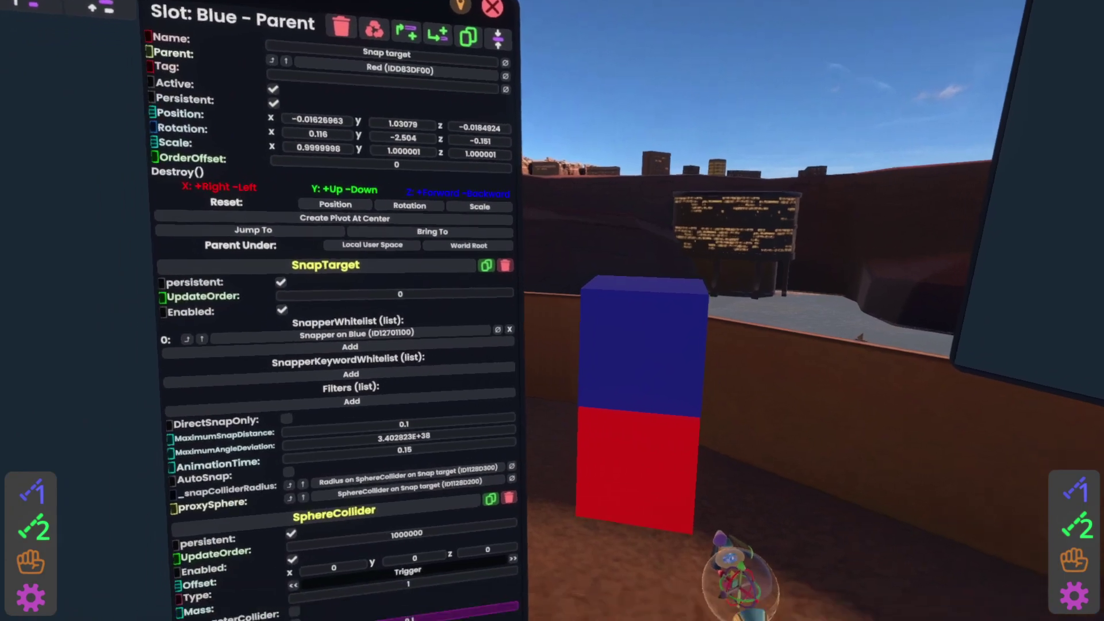
pyautogui.moveTo(642, 348); pyautogui.dragTo(842, 342)
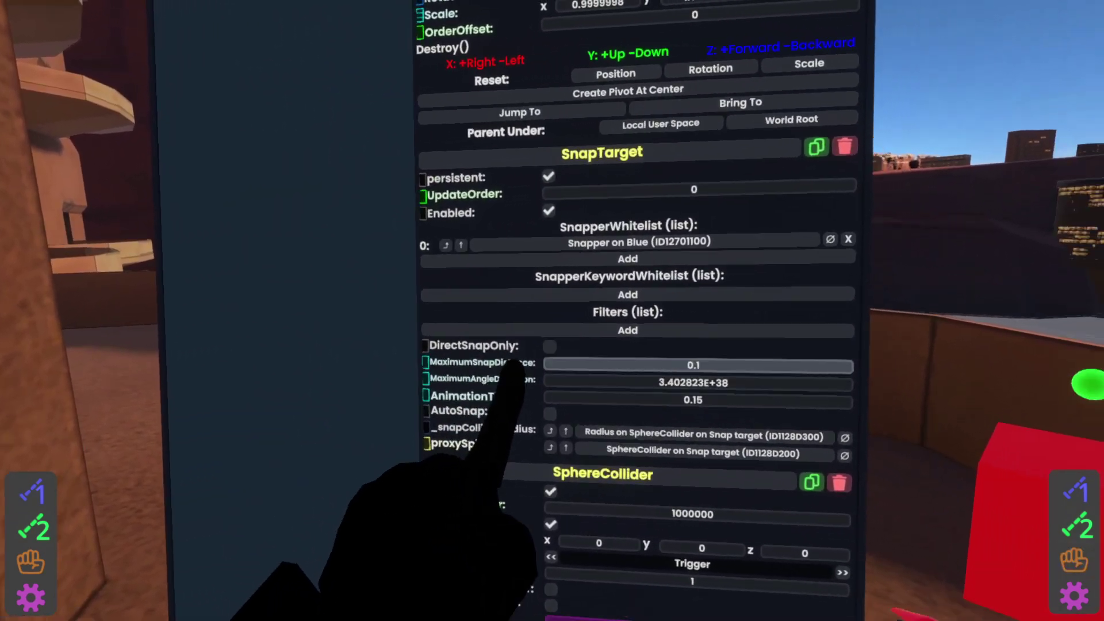
# Set the SnapTarget's MaximumSnapDistance to 0.5 and enter the keyword box in both the SnapTarget's SnapperKeywordWhitelist and the Snapper's Keywords
pyautogui.click(693, 365)
pyautogui.press('BackSpace')
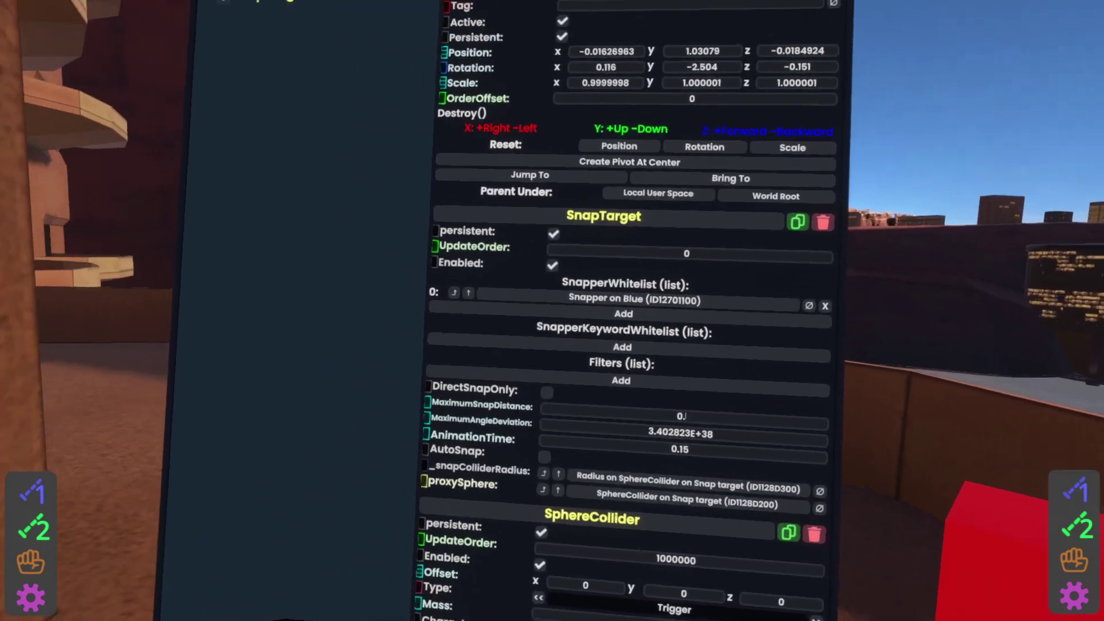
pyautogui.write('5')
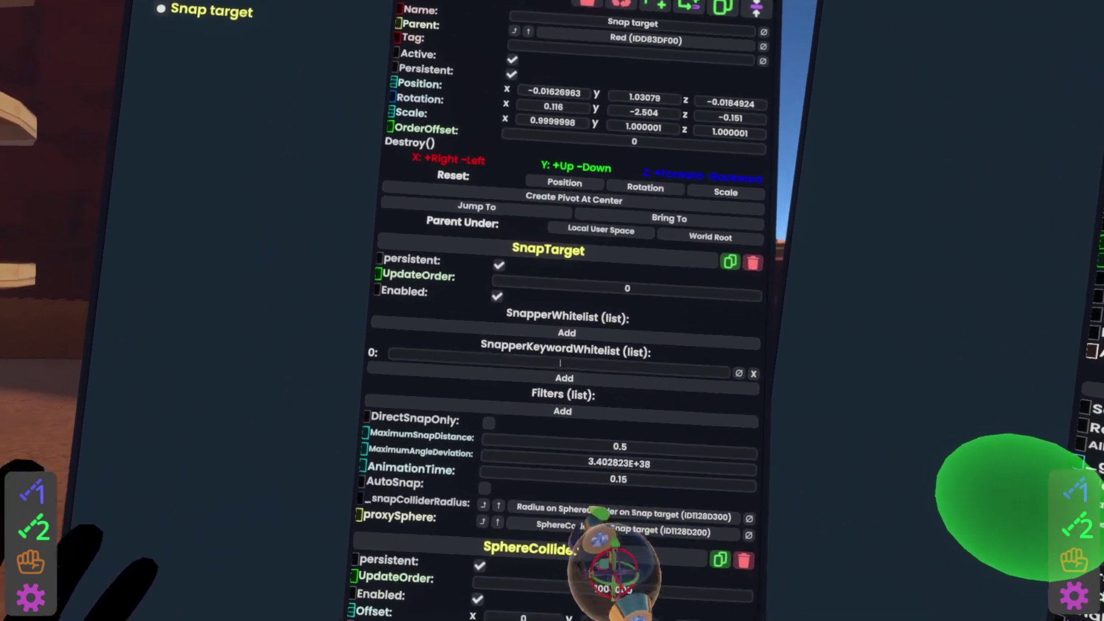
pyautogui.write('bo')
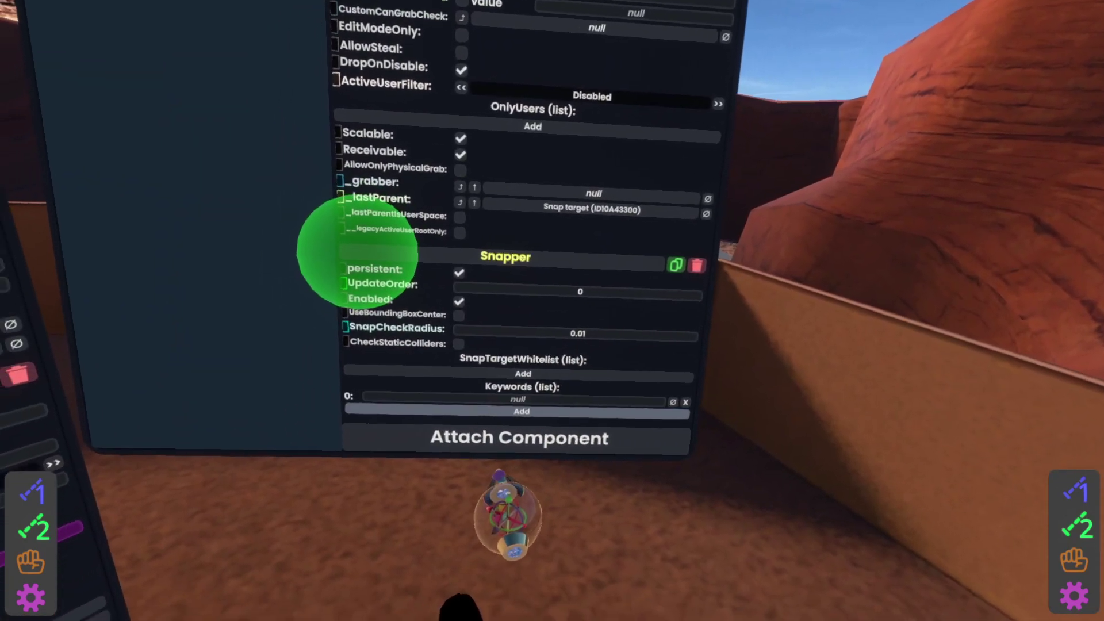
pyautogui.write('x')
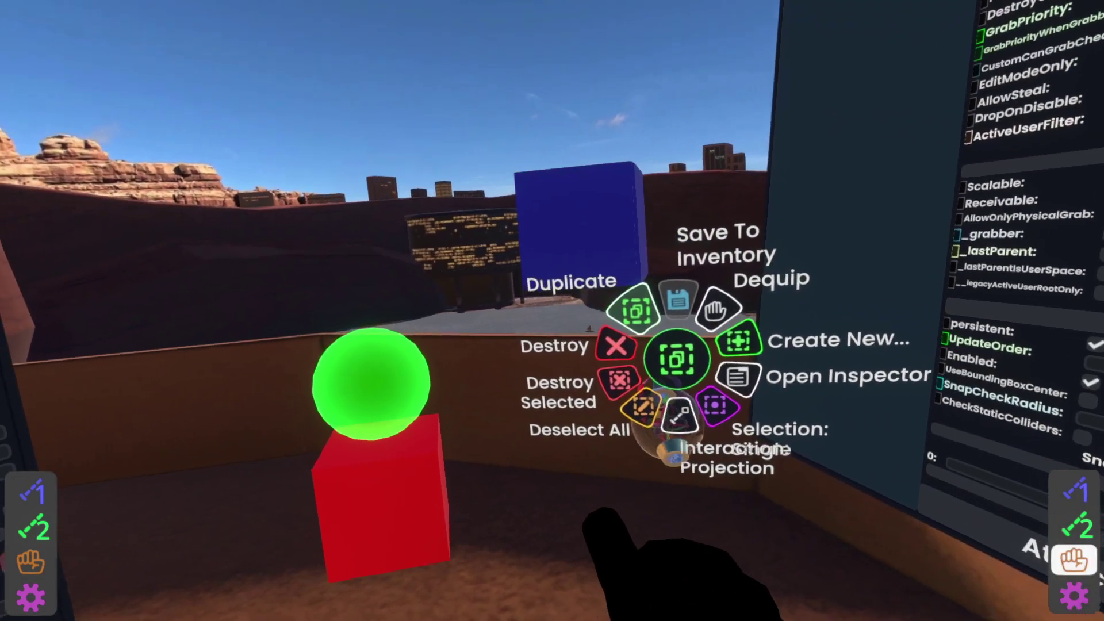
# Duplicate the blue box twice, and test by snapping a copy onto the red box and pulling it off
pyautogui.click(629, 316)
pyautogui.press('t')
pyautogui.click(661, 250)
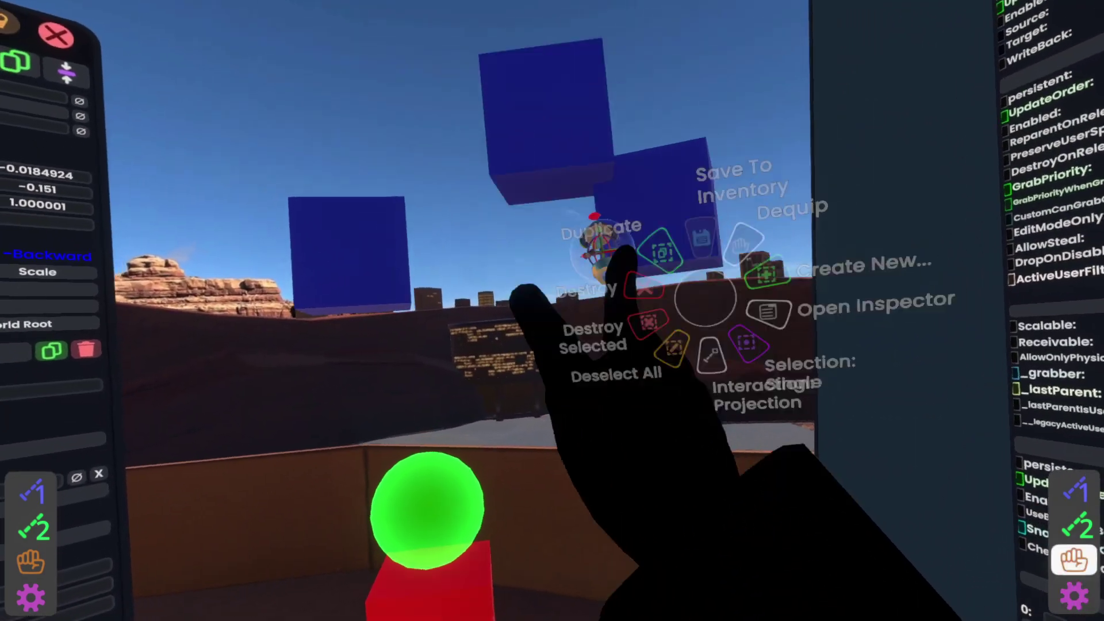
pyautogui.moveTo(705, 219); pyautogui.dragTo(501, 422)
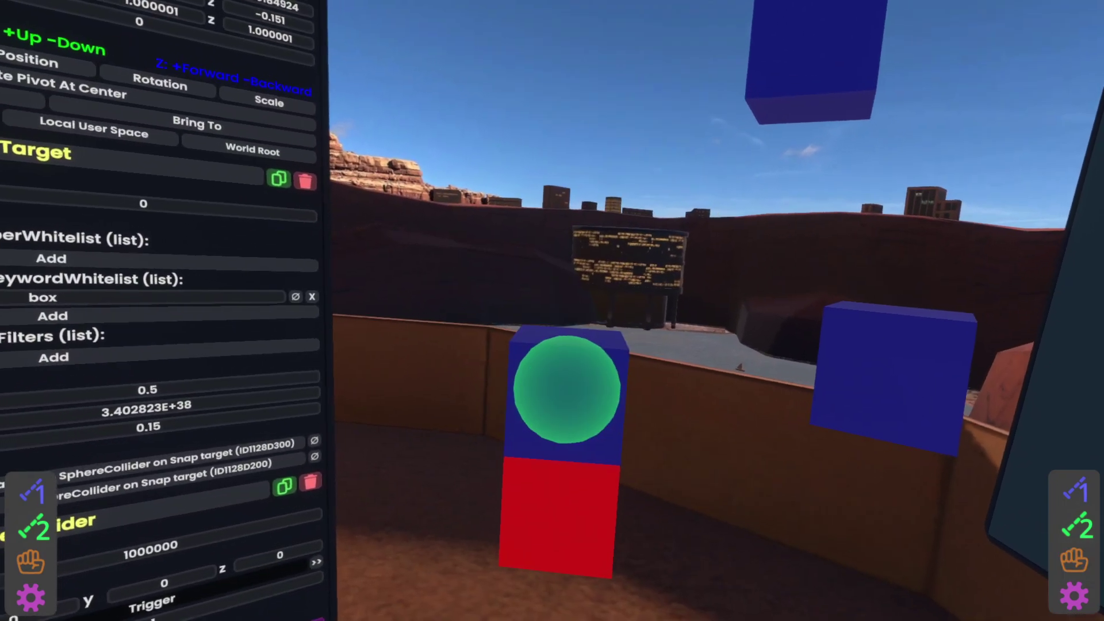
pyautogui.moveTo(566, 397); pyautogui.dragTo(531, 79)
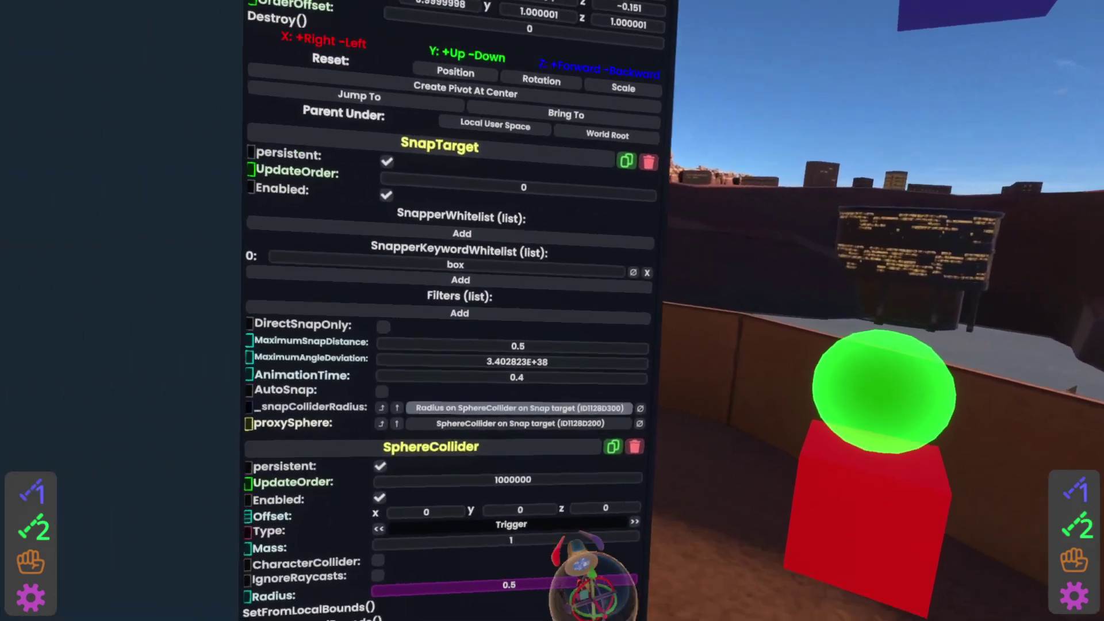
# Set the SnapTarget's MaximumSnapDistance to 2
pyautogui.press('BackSpace')
pyautogui.press('BackSpace')
pyautogui.press('BackSpace')
pyautogui.write('2')
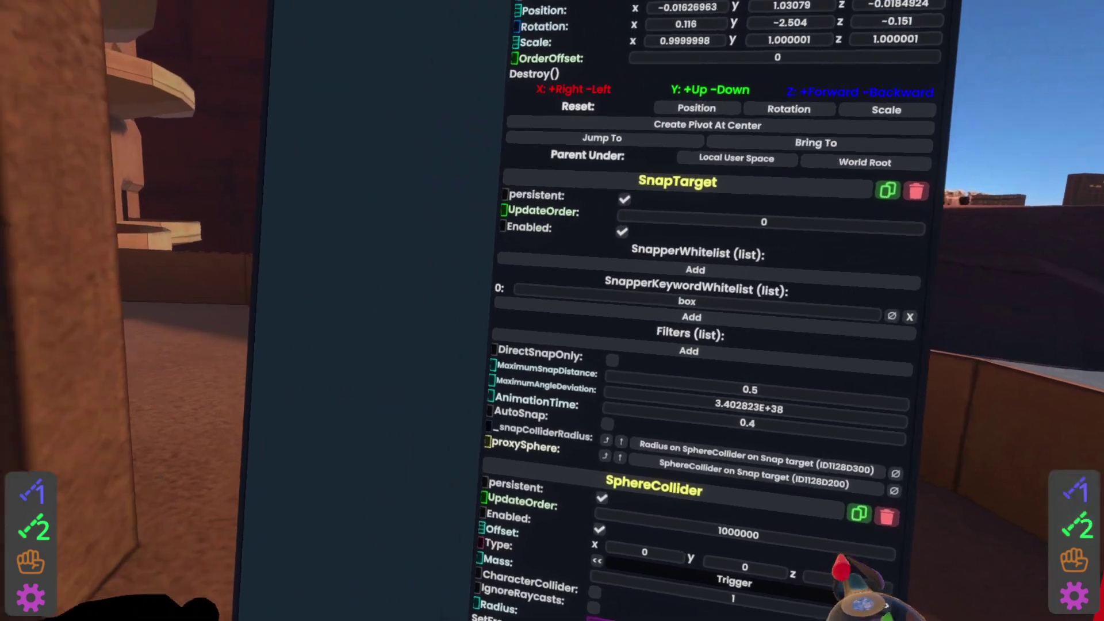
pyautogui.press('Return')
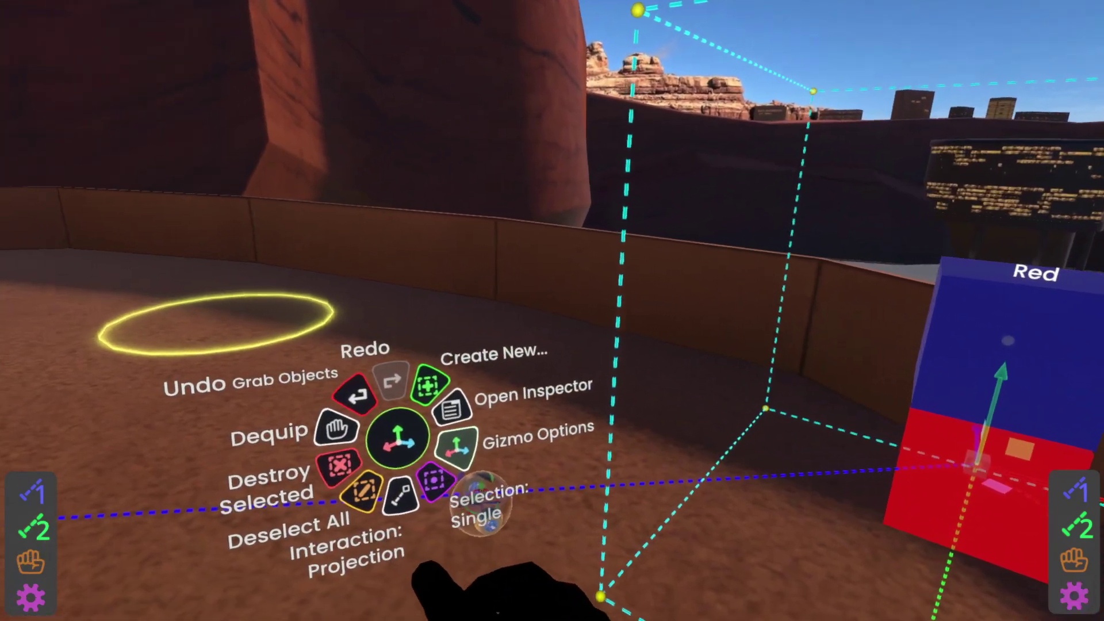
# Open an inspector for the Red slot, select its Snap target child and set the SnapTarget's AnimationTime to 0.1
pyautogui.click(451, 410)
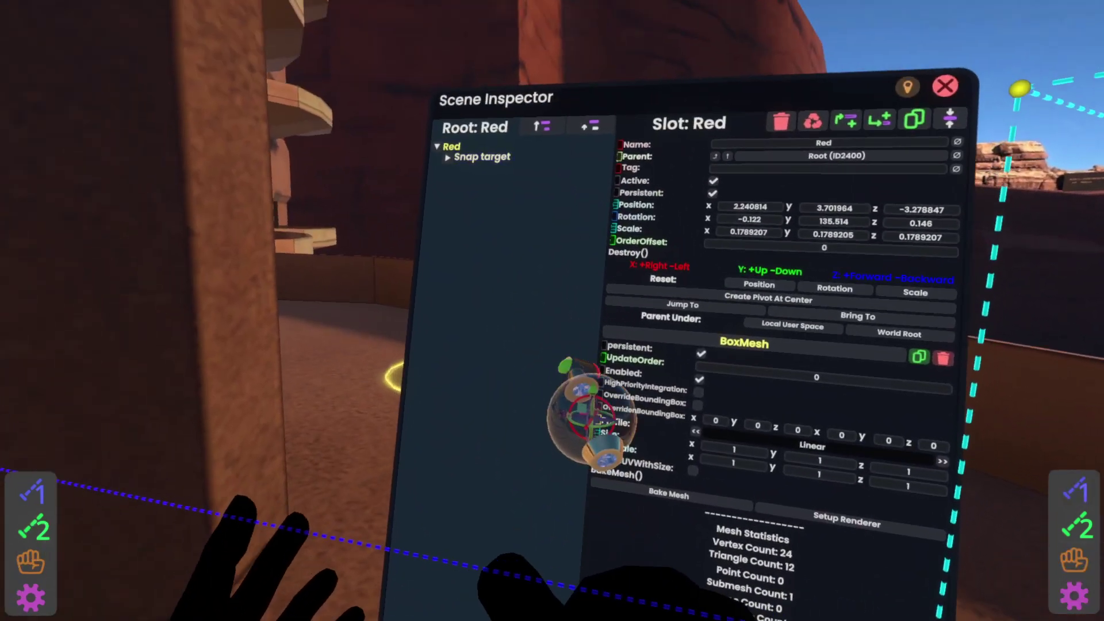
pyautogui.click(485, 161)
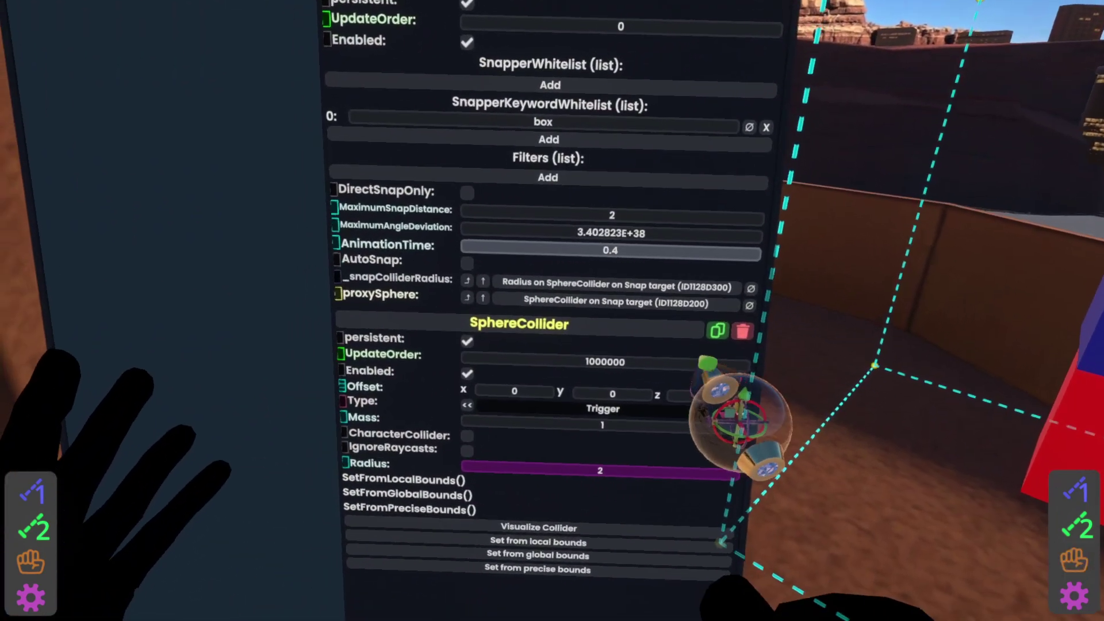
pyautogui.click(610, 251)
pyautogui.press('BackSpace')
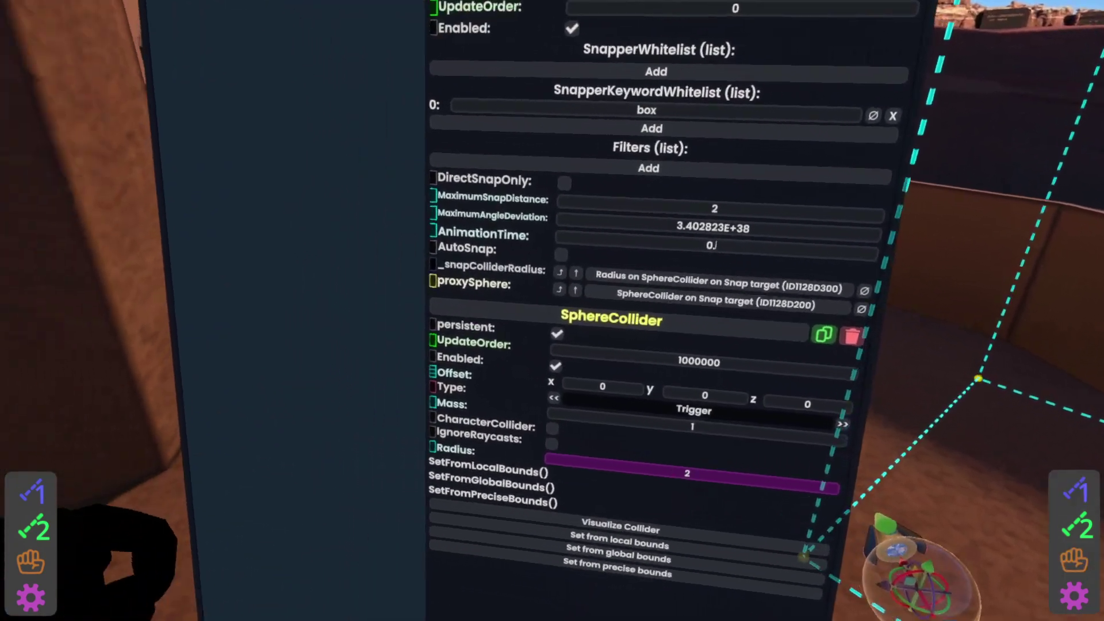
pyautogui.write('1')
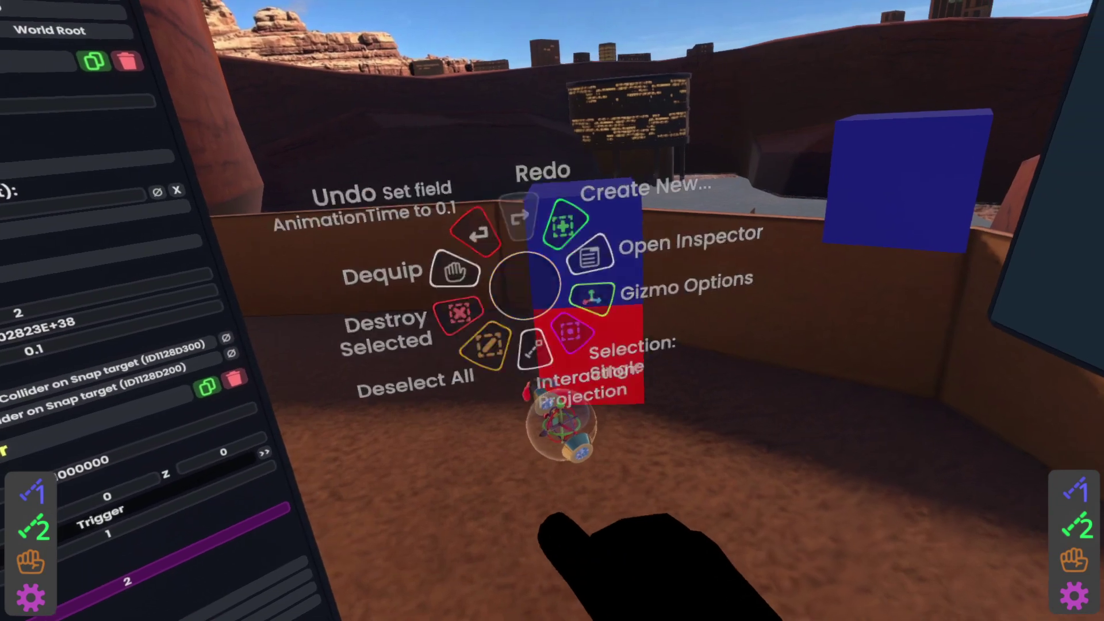
# Pull the blue box off the red box and set the SnapTarget's AnimationTime to 1
pyautogui.moveTo(586, 244); pyautogui.dragTo(853, 57)
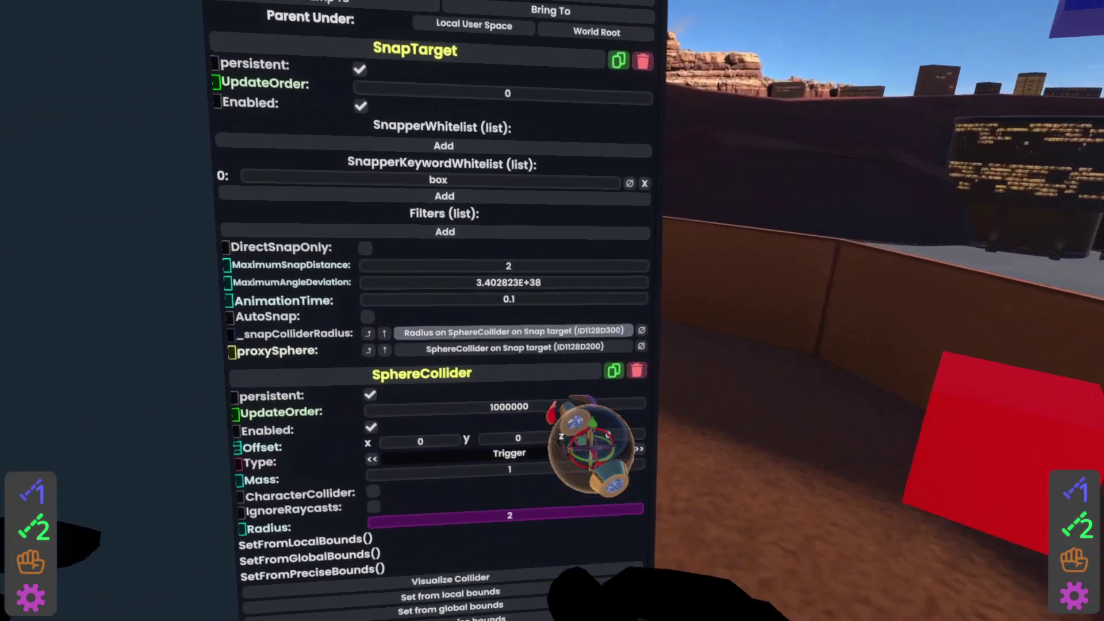
pyautogui.press('BackSpace')
pyautogui.press('BackSpace')
pyautogui.press('BackSpace')
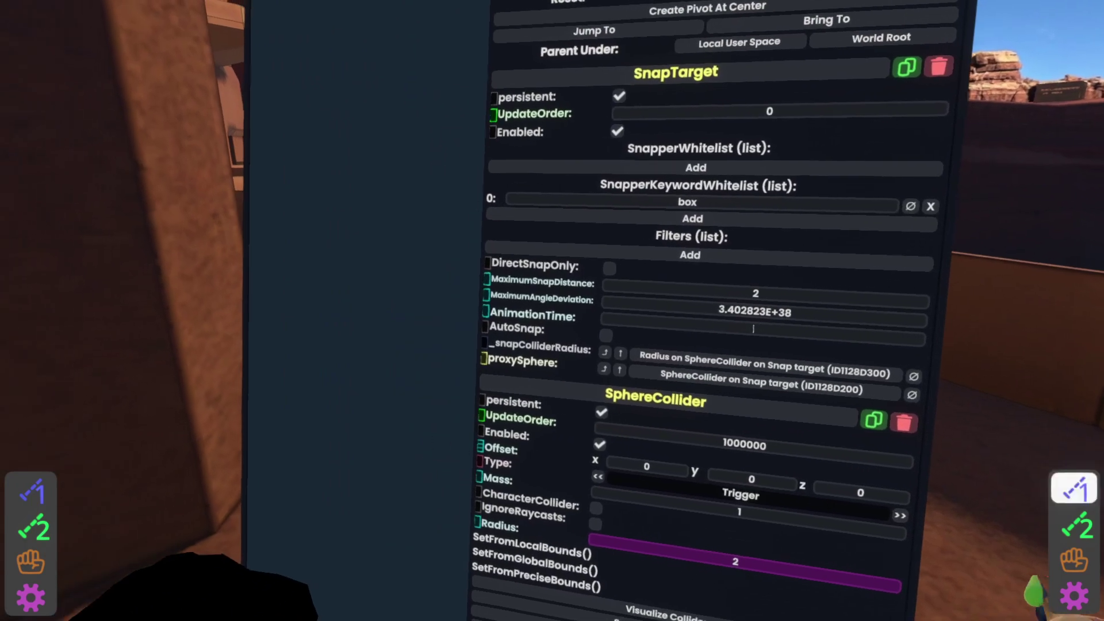
pyautogui.write('1')
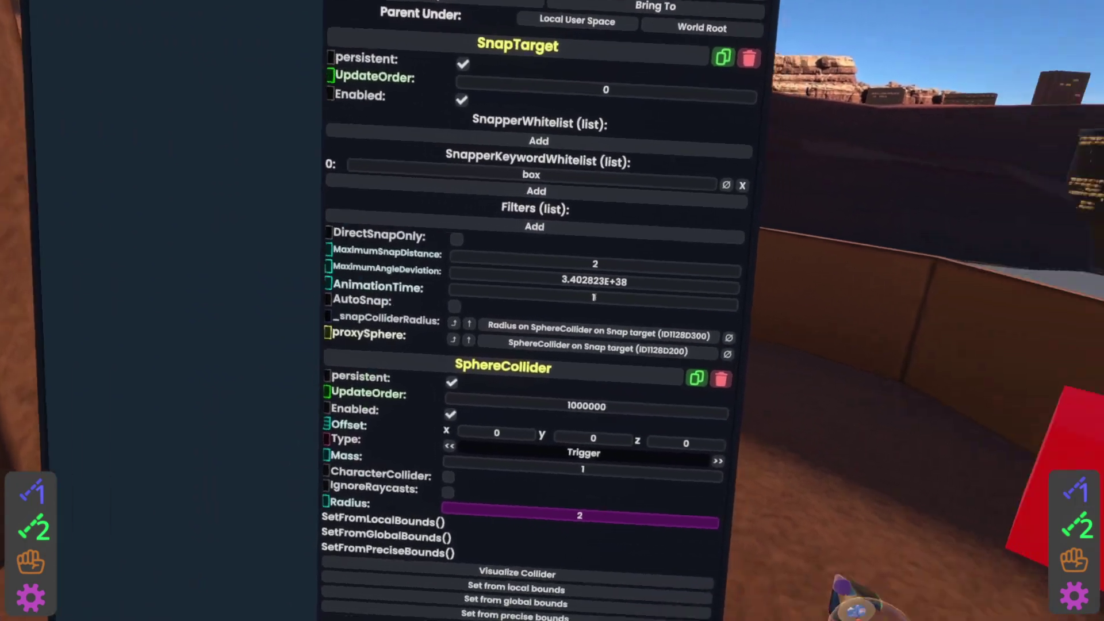